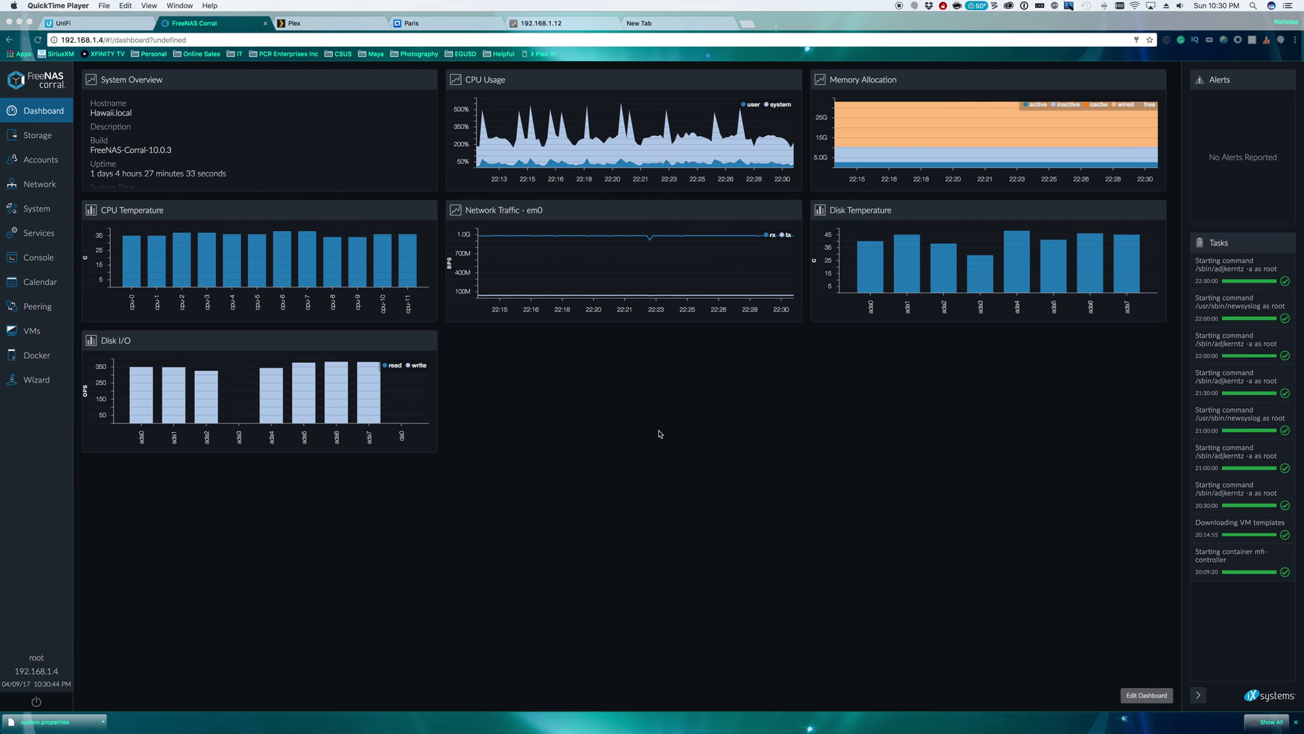
Open the tank volume's IT share settings, showing target tank/IT with SMB enabled
left_click(28, 137)
left_click(27, 136)
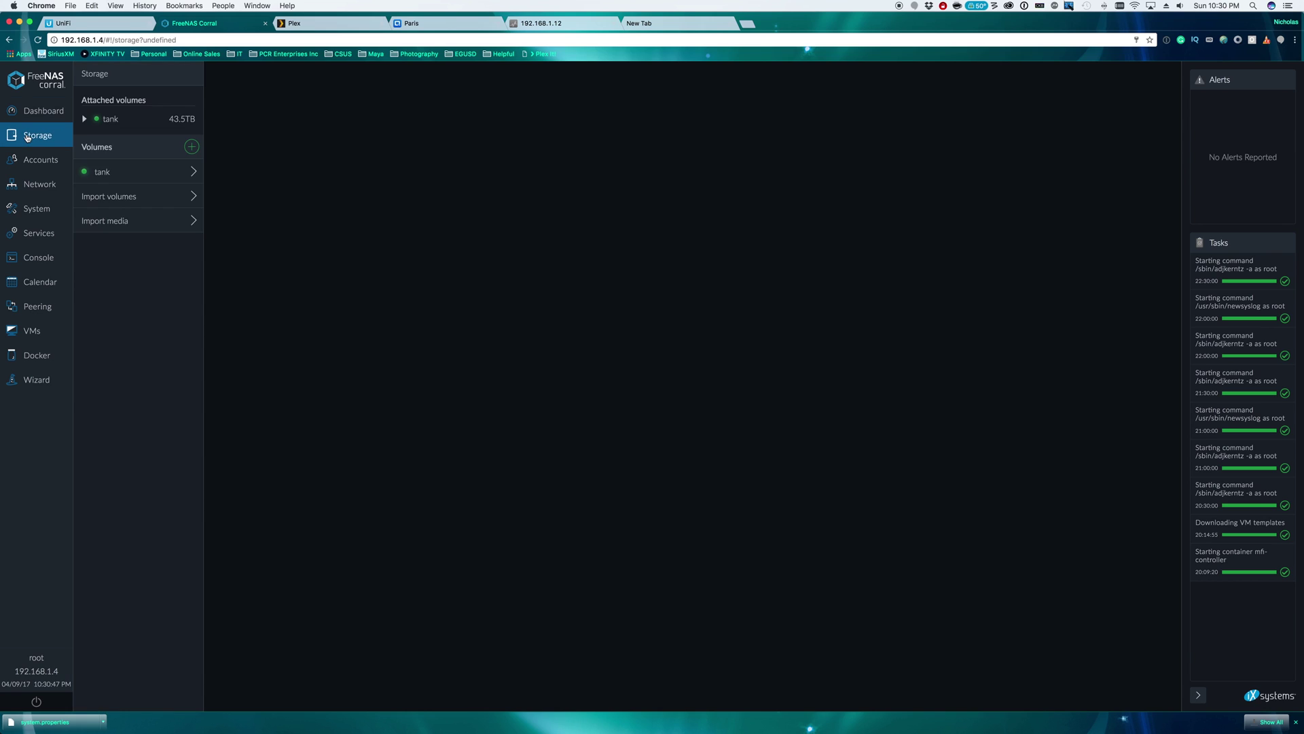
left_click(118, 175)
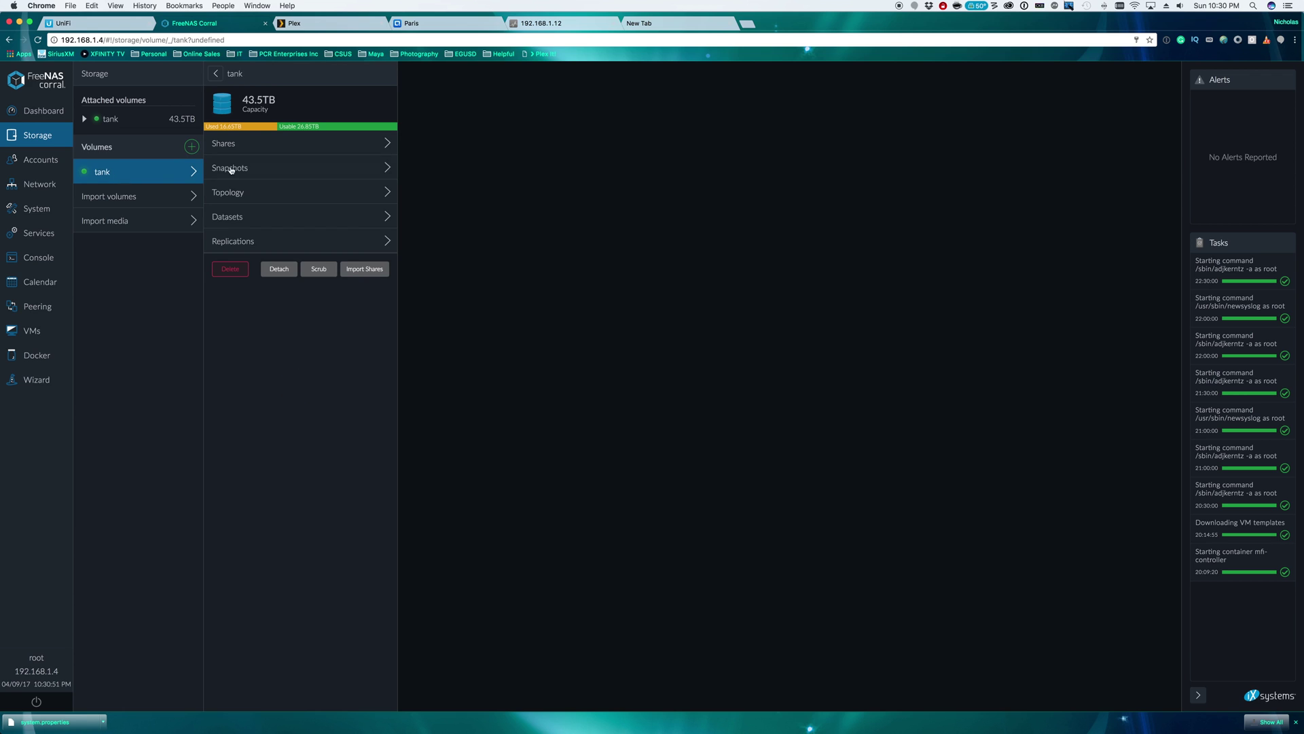
left_click(250, 143)
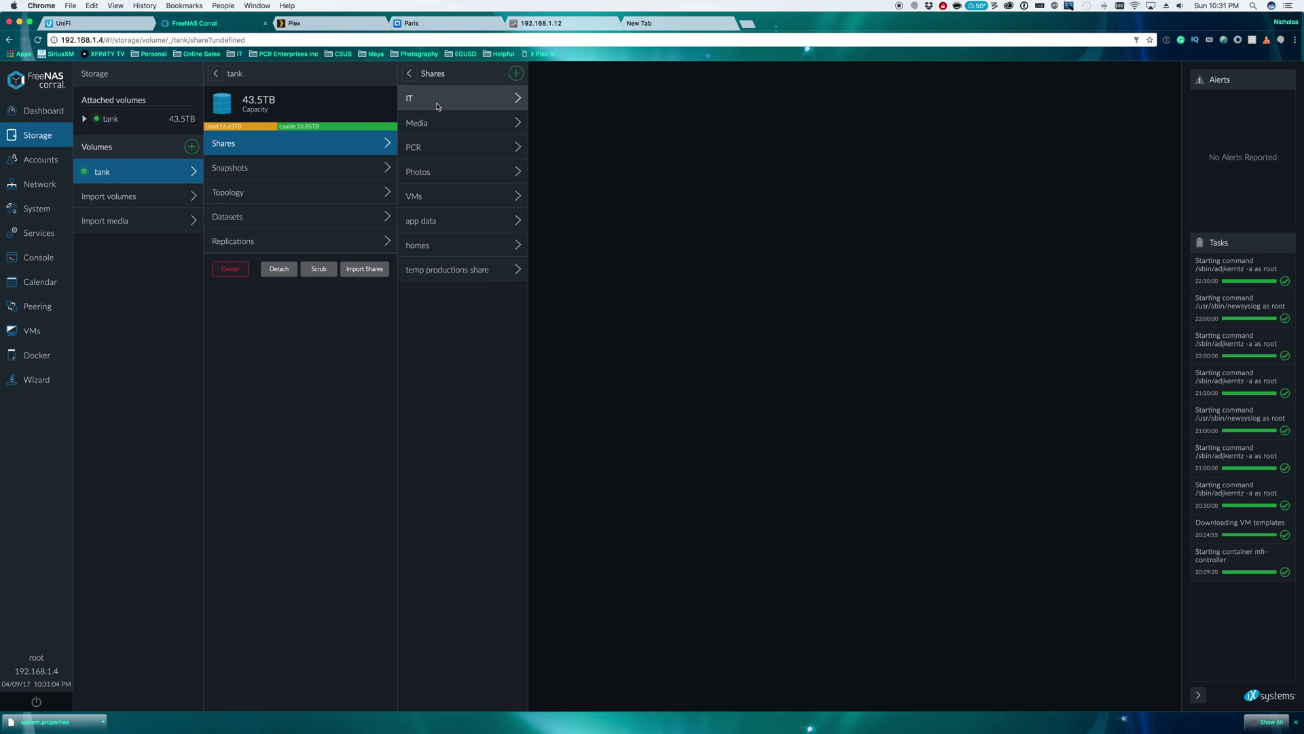
left_click(493, 106)
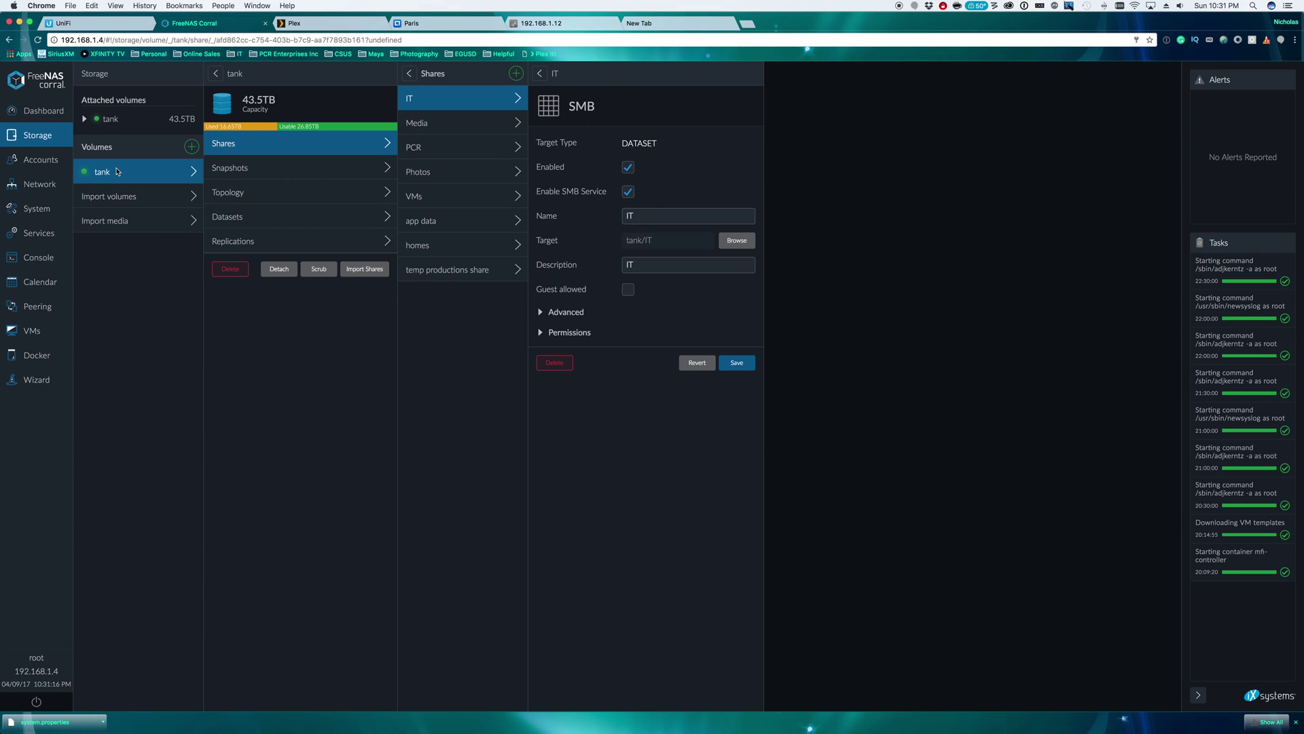
Create a 1.86TB volume named SSD with disk ada3 in its data group
left_click(193, 147)
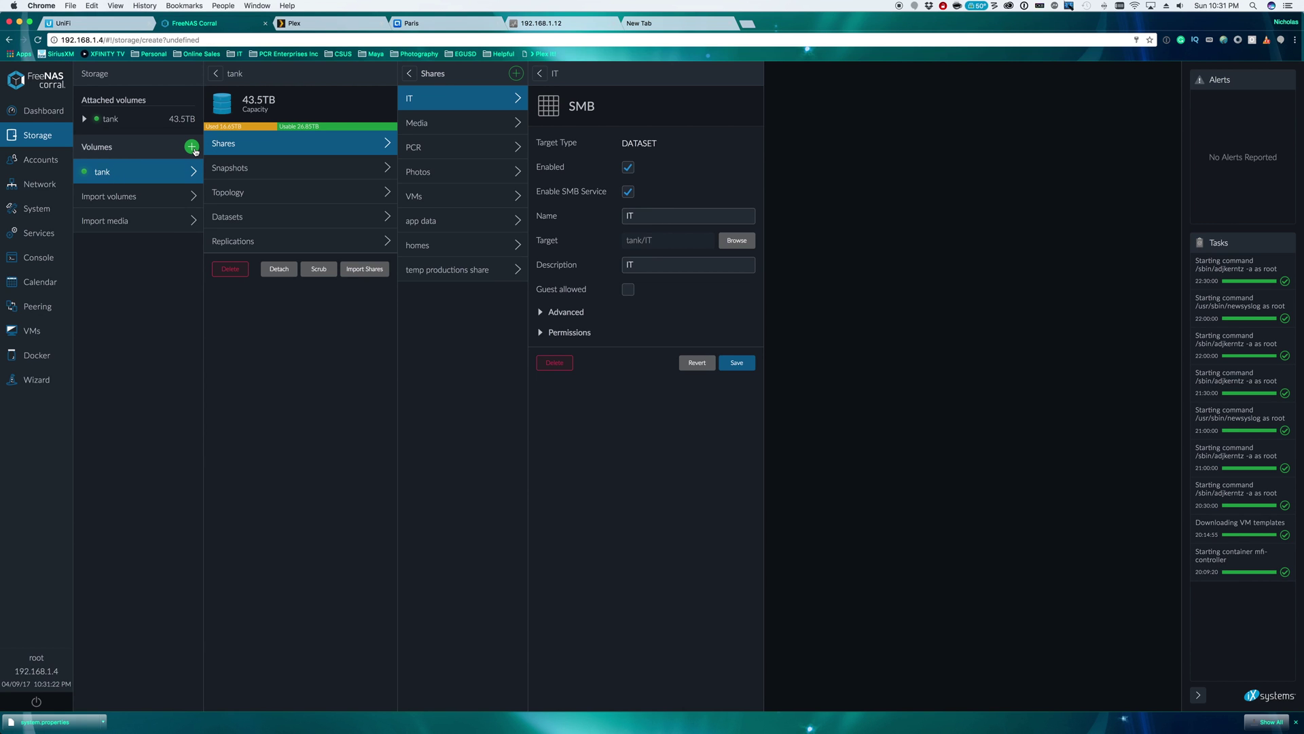
left_click(364, 102)
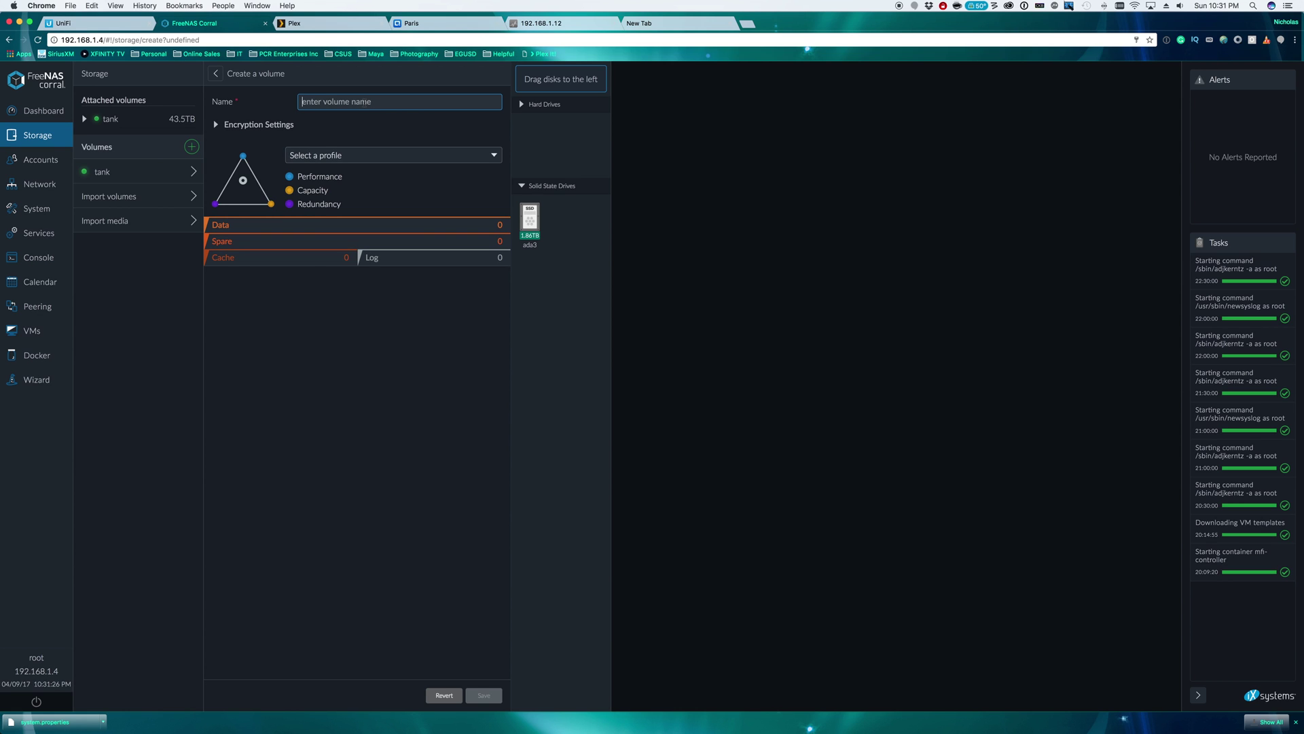
type("SSD")
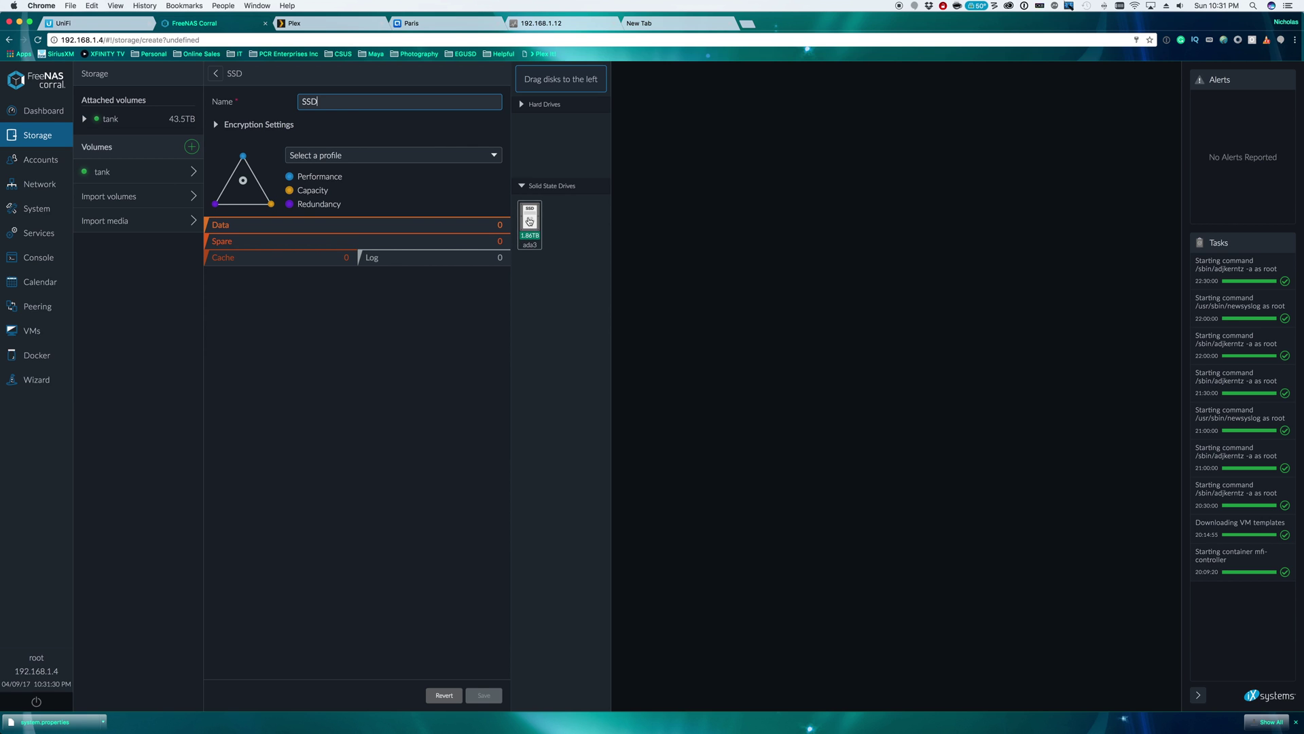
left_click_drag(529, 221, 468, 228)
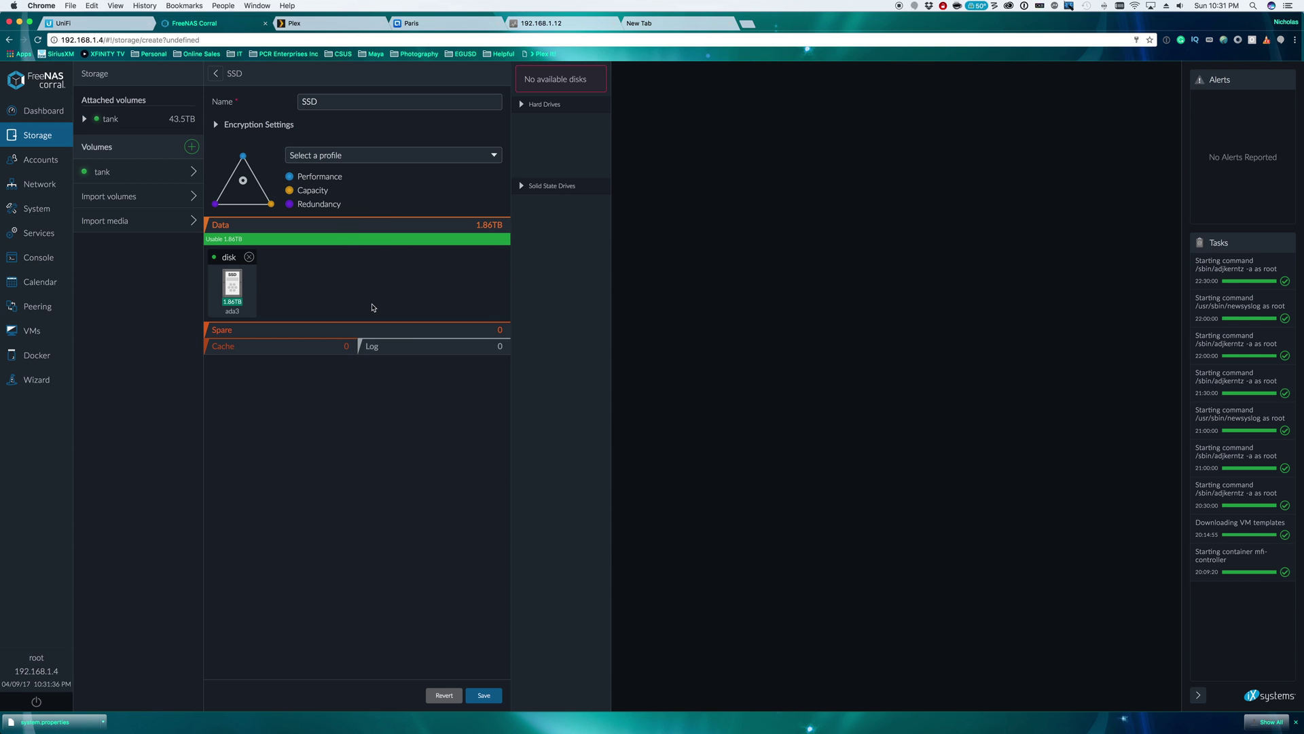
left_click(483, 695)
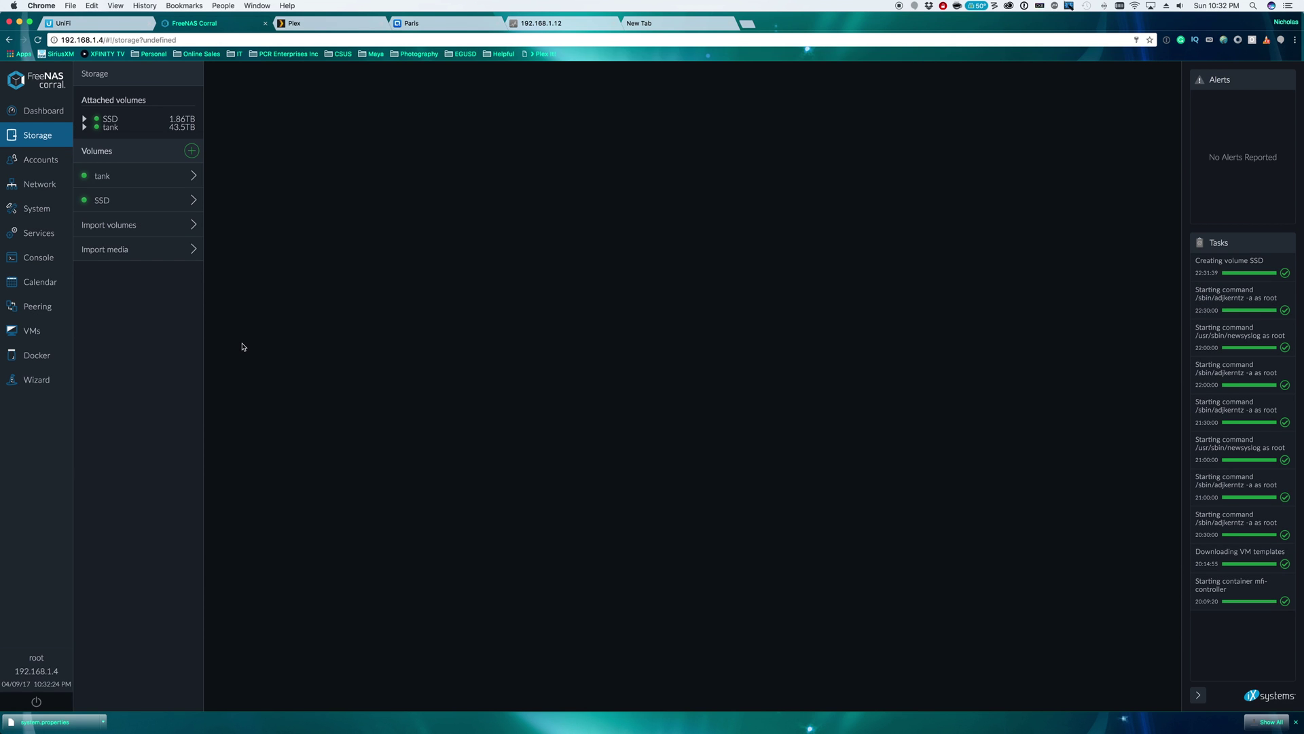
Add an SMB share named SSD on the SSD volume, targeting SSD/SSD
left_click(128, 209)
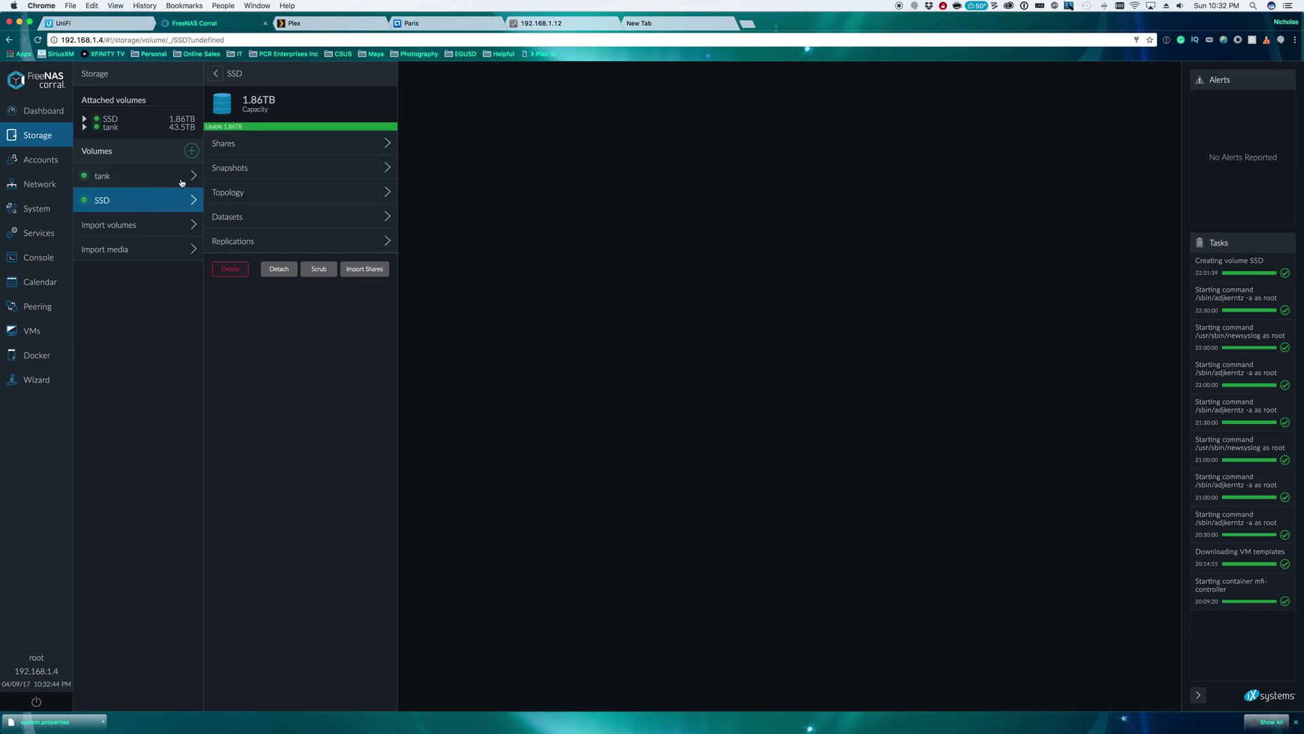
left_click(250, 146)
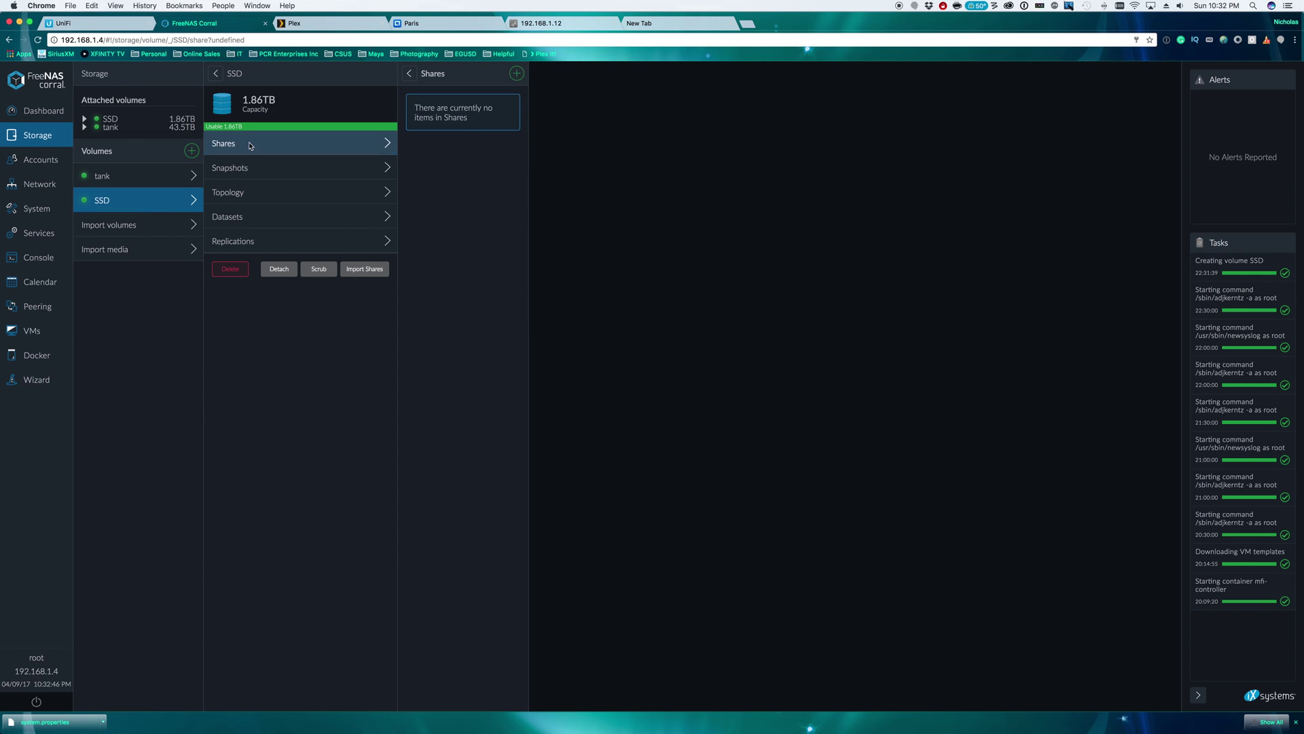
left_click(515, 74)
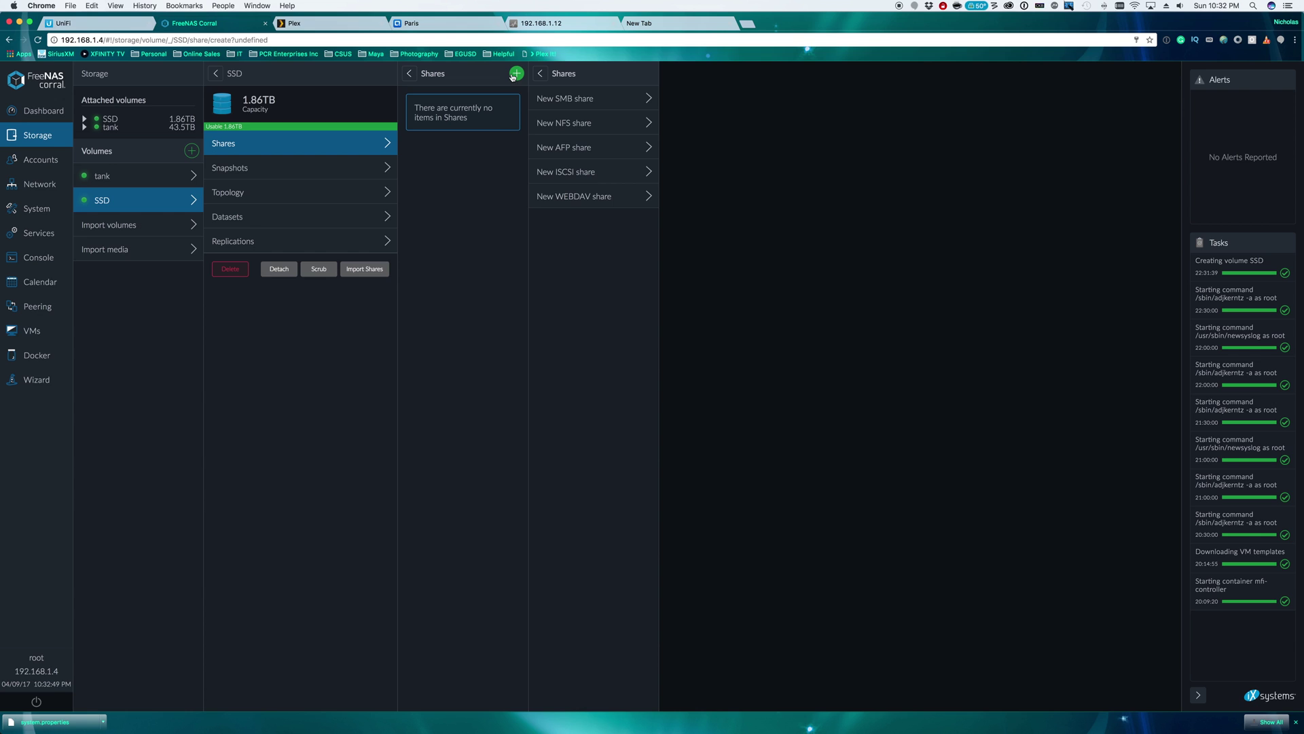
left_click(567, 95)
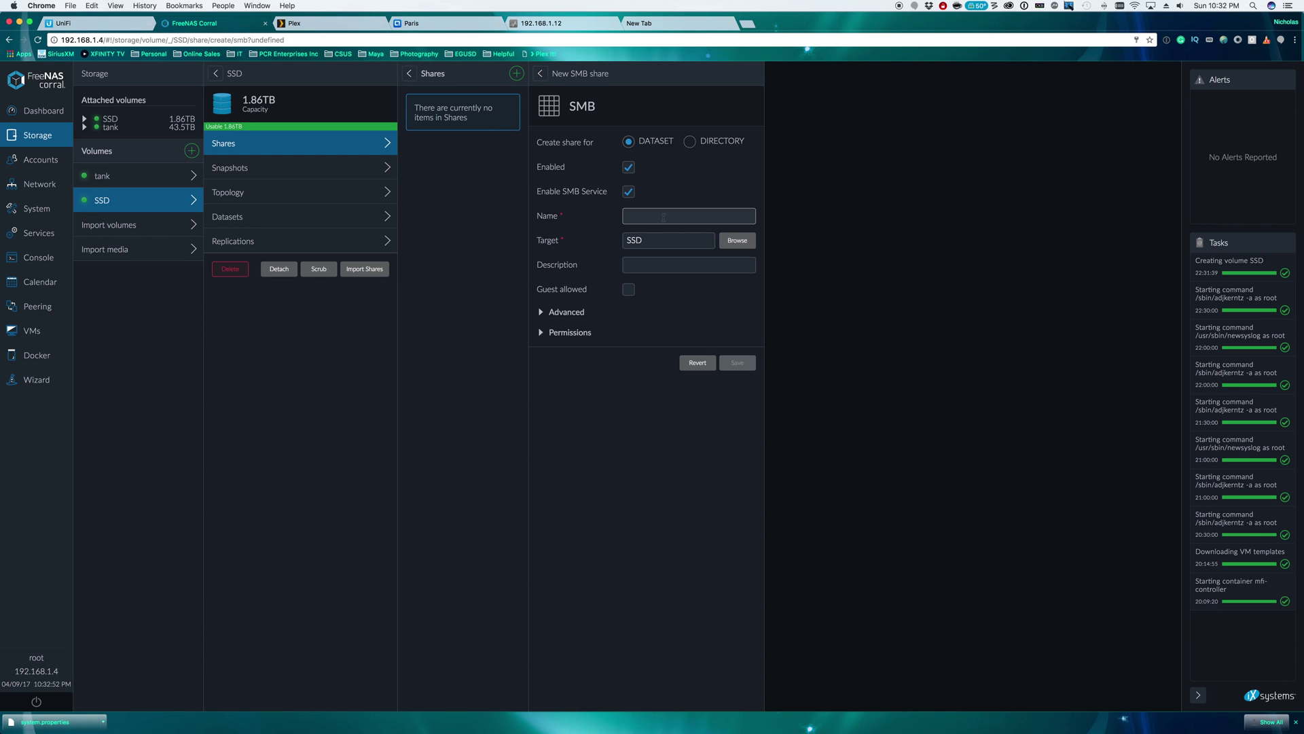
type("SSD")
left_click(738, 365)
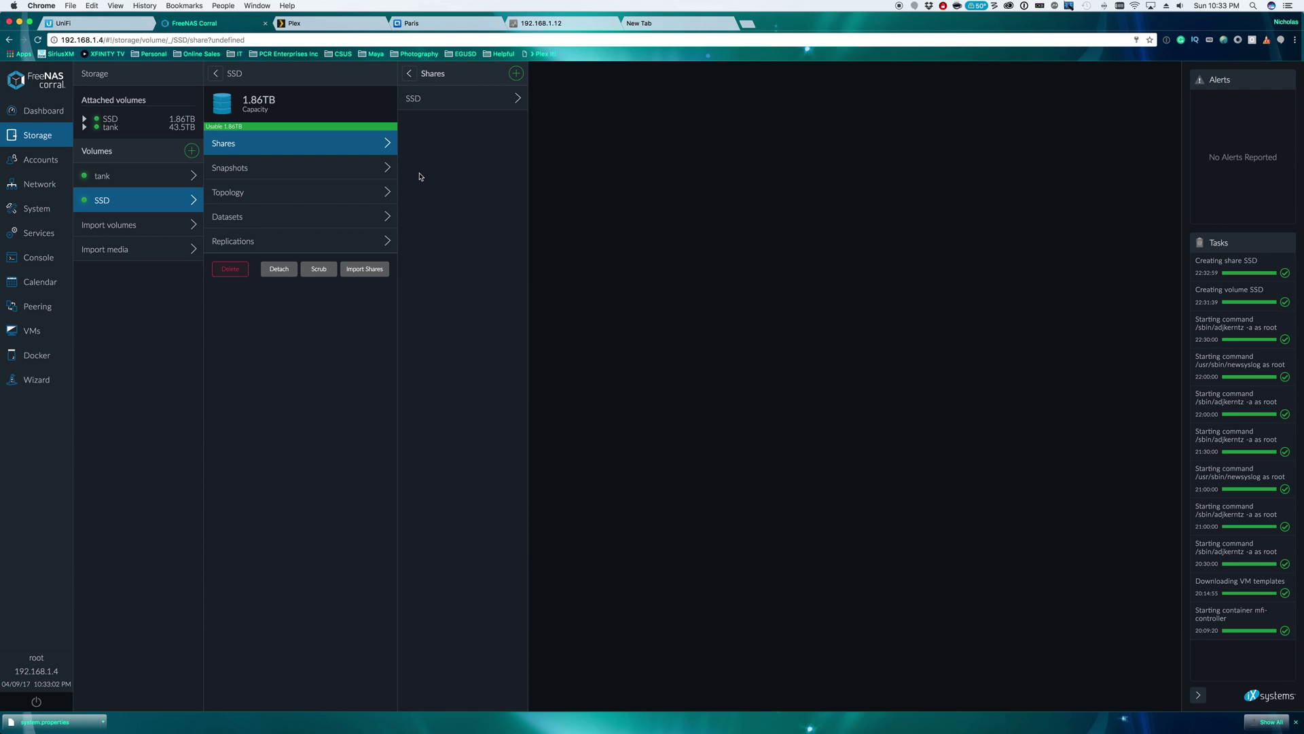
left_click(243, 222)
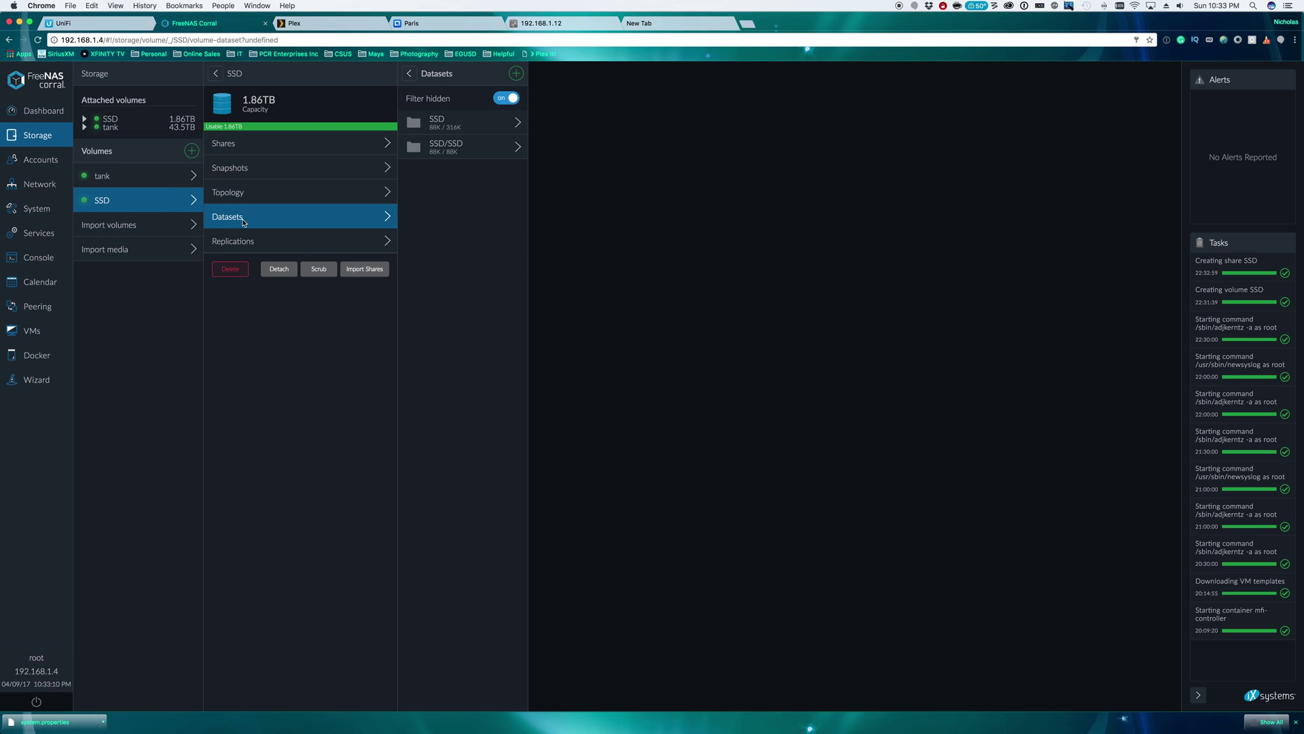
Start a new dataset on the SSD volume named 'Windows Server 2016'
left_click(517, 74)
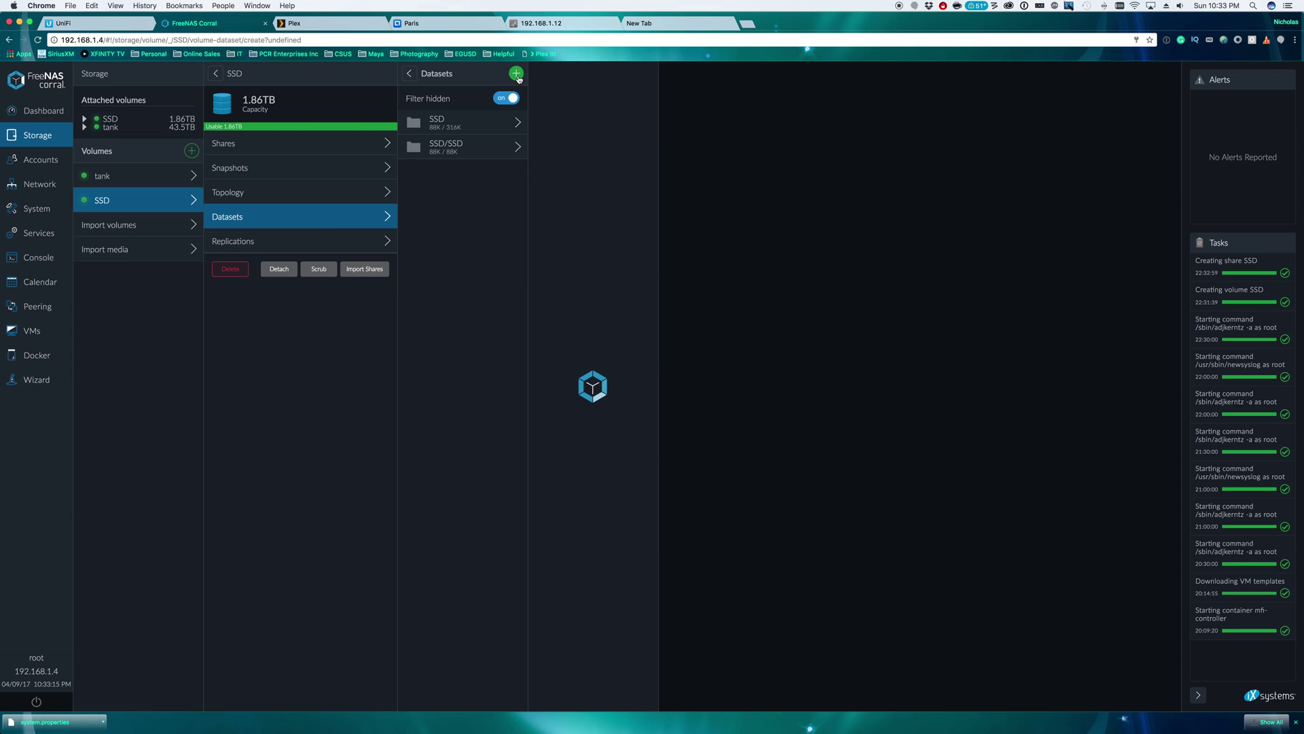
left_click(646, 102)
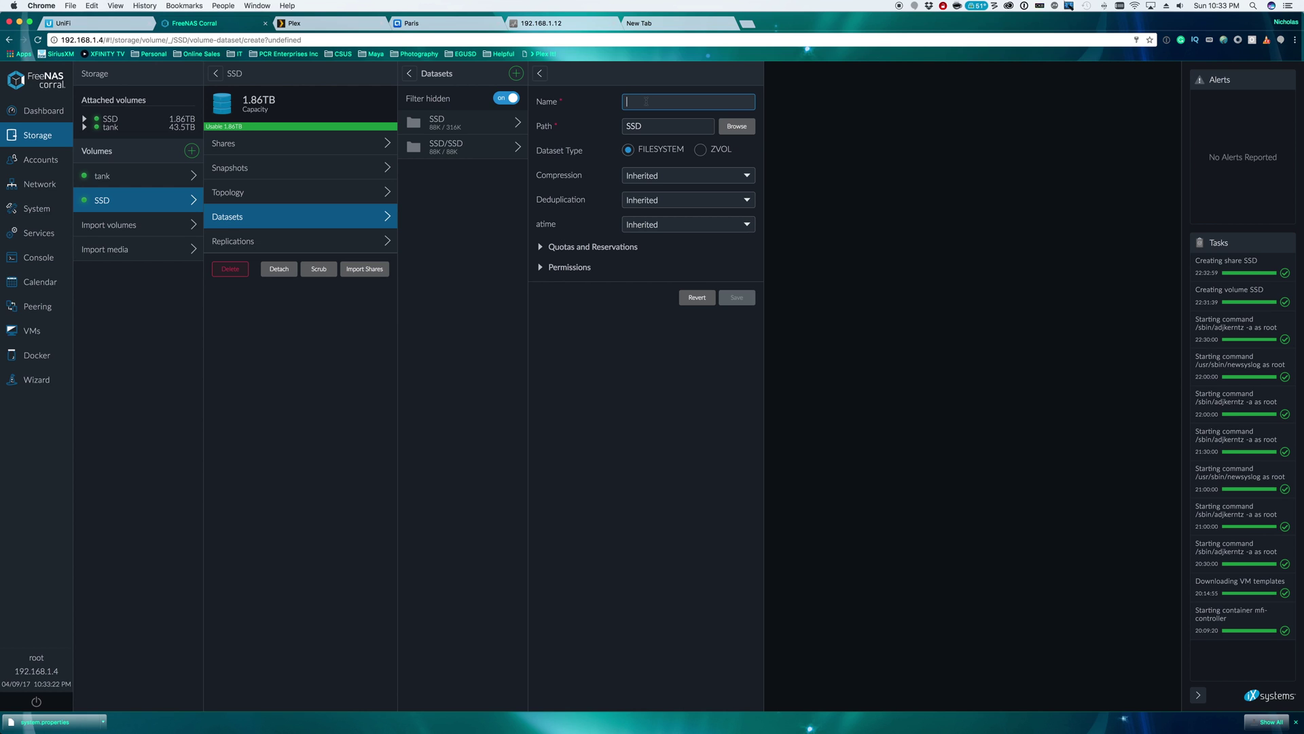
type("Windows 320")
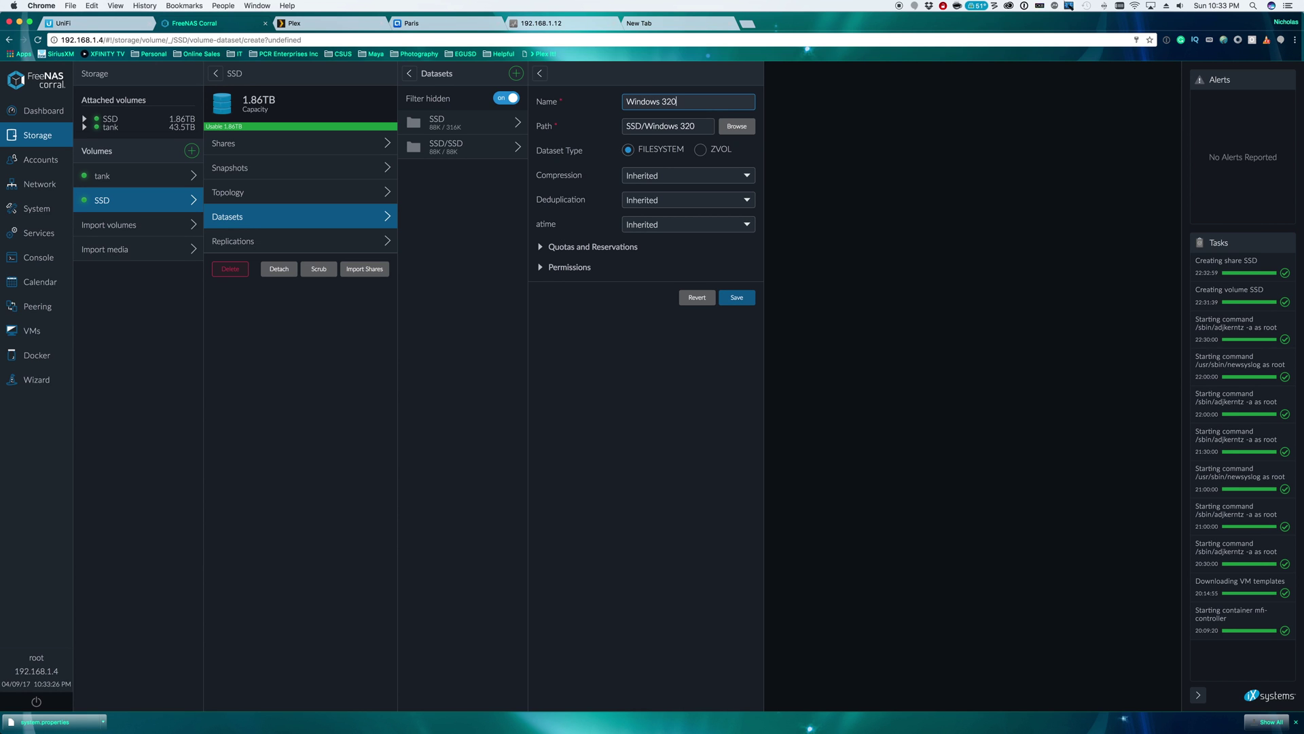
key("BackSpace")
key("BackSpace")
type("2016")
type(" Server")
double_click(667, 101)
key("BackSpace")
key("BackSpace")
type("2016")
Make the dataset a 250 GiB ZVOL and save it
left_click(701, 150)
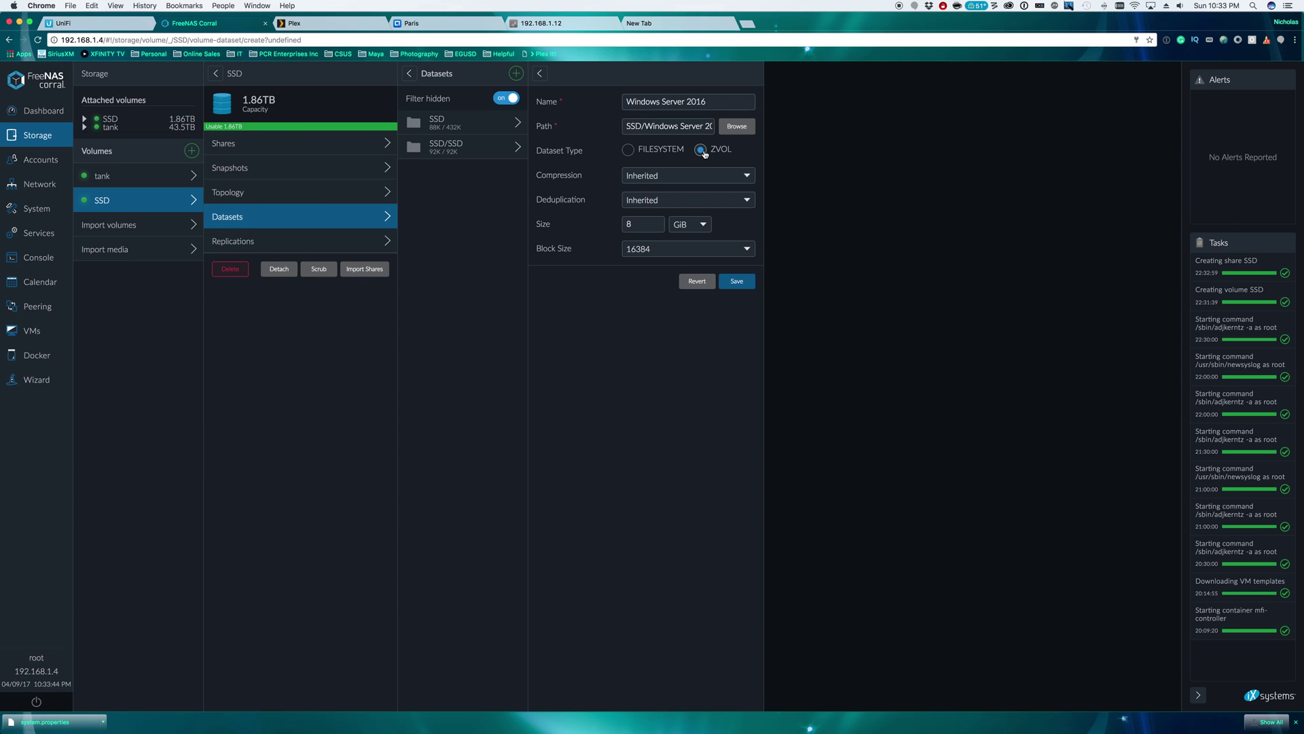
left_click(637, 226)
double_click(636, 226)
type("250")
left_click(744, 281)
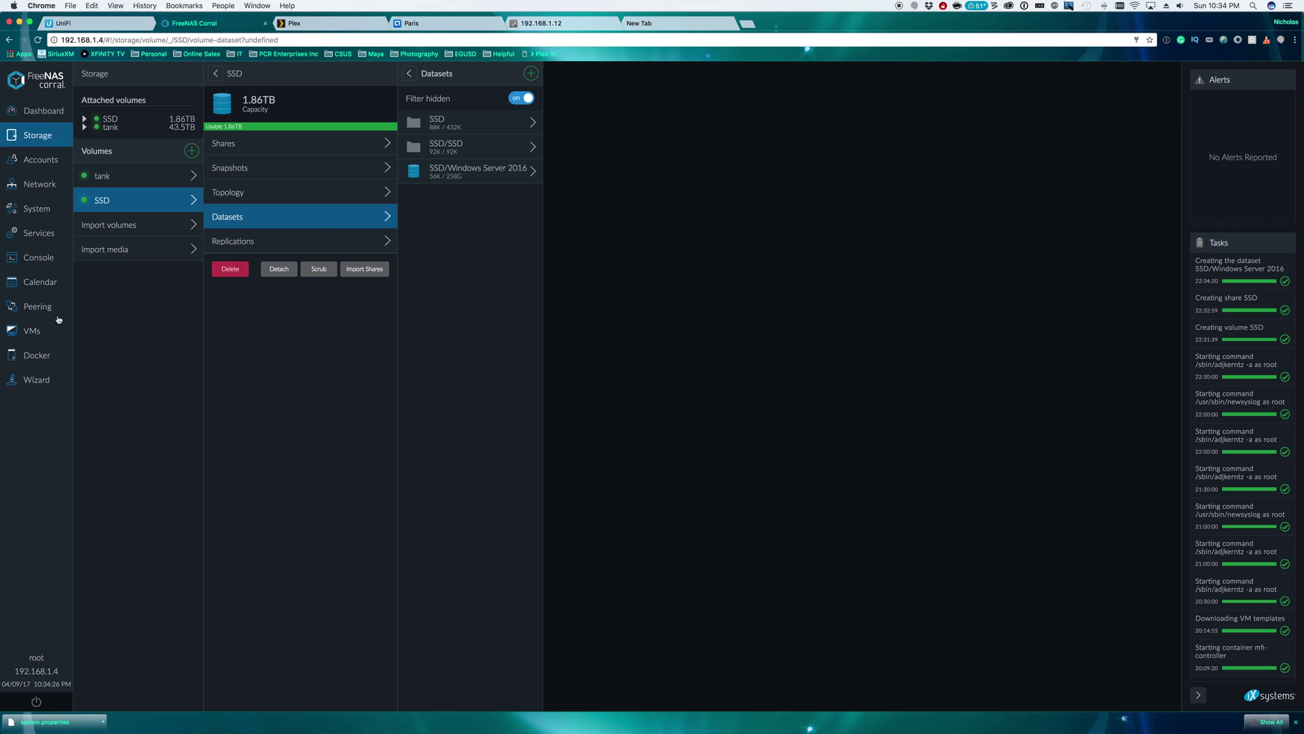
left_click(47, 333)
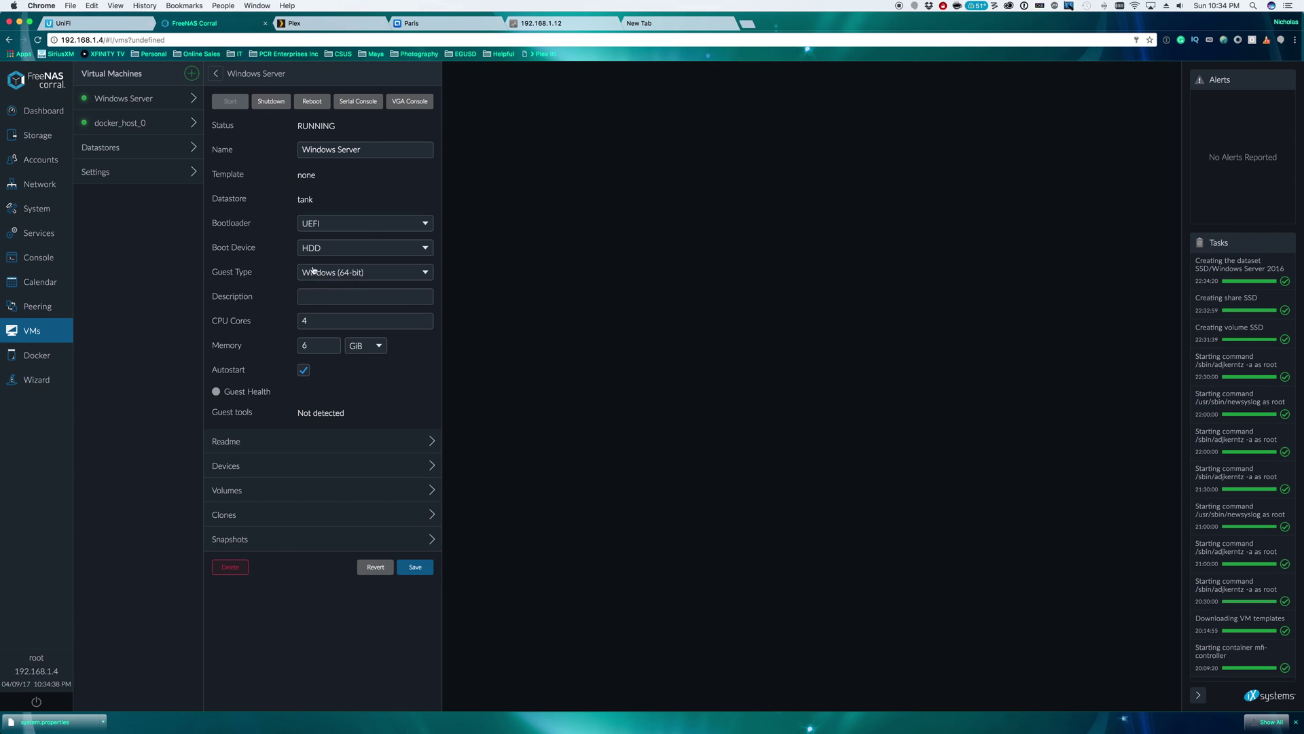
Shut down the running Windows Server VM
left_click(280, 105)
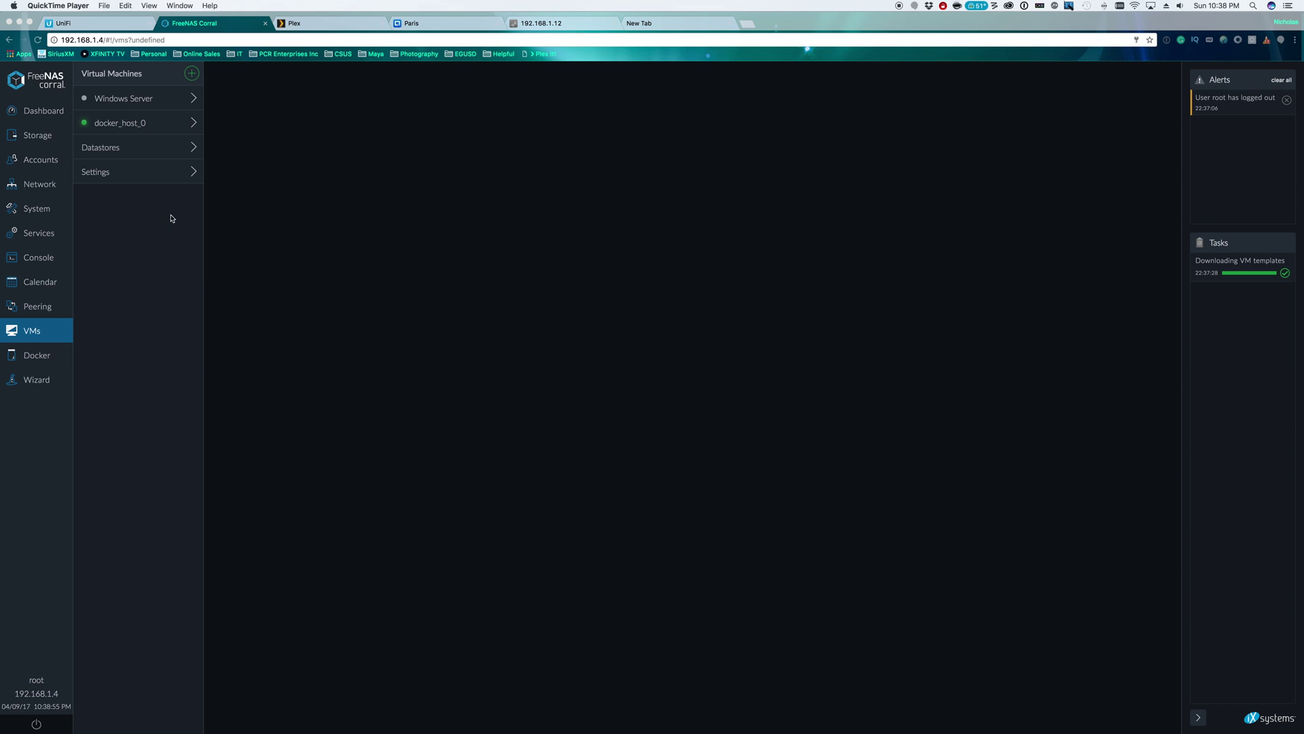
left_click(191, 75)
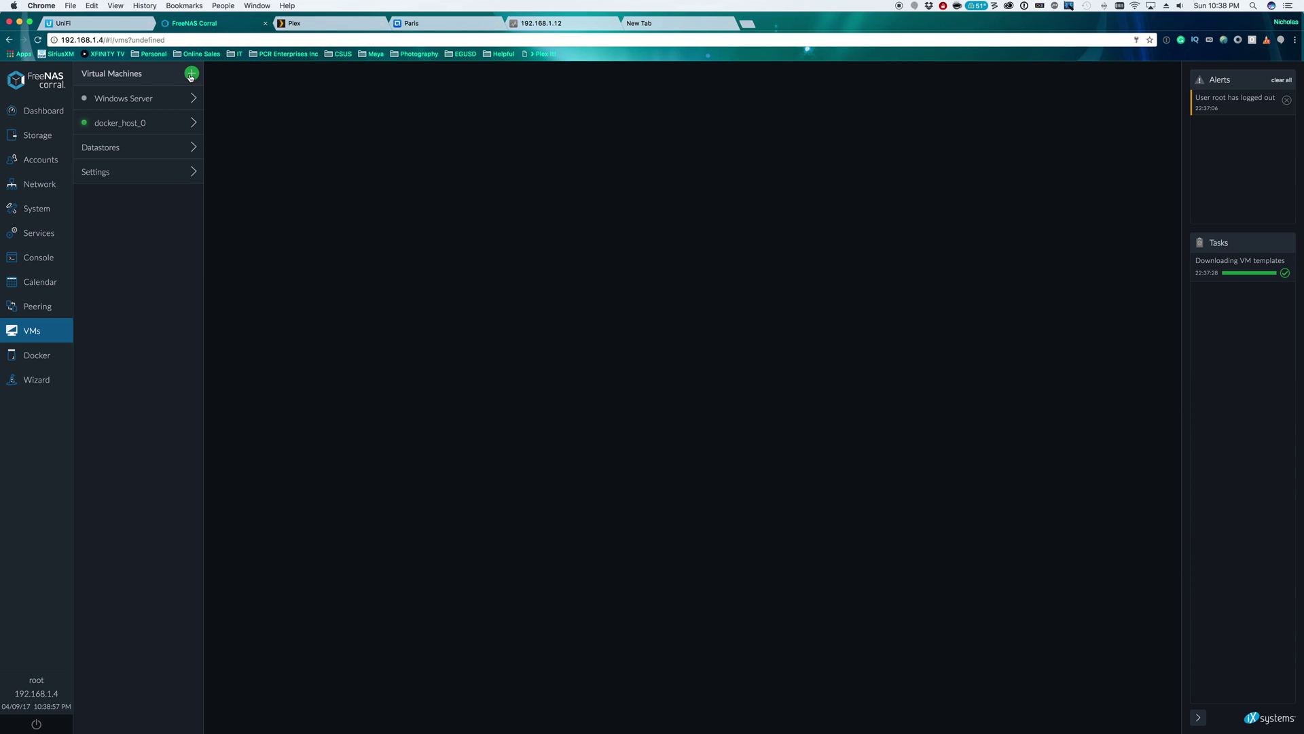
Start a new VM named 'Windows Server 2016' on the SSD (volume) datastore
left_click(191, 75)
left_click(359, 99)
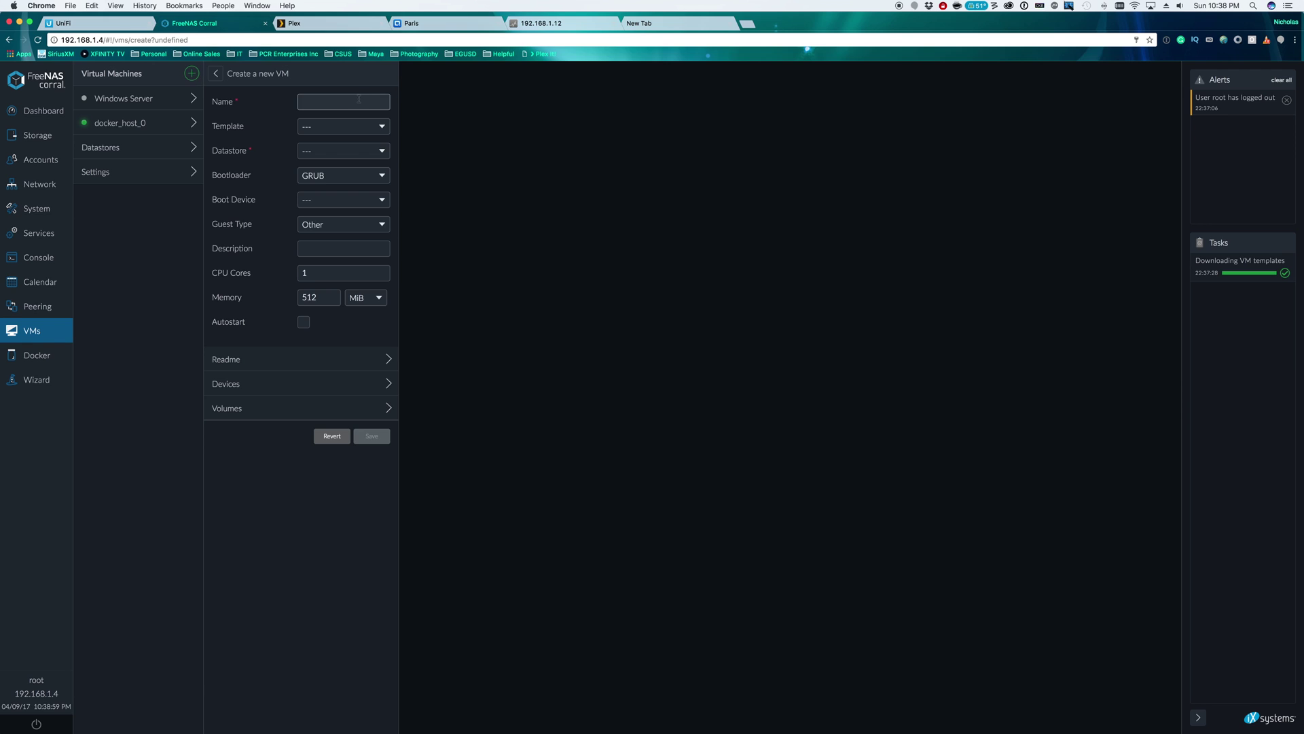
type("Windows Server 2016")
left_click(351, 153)
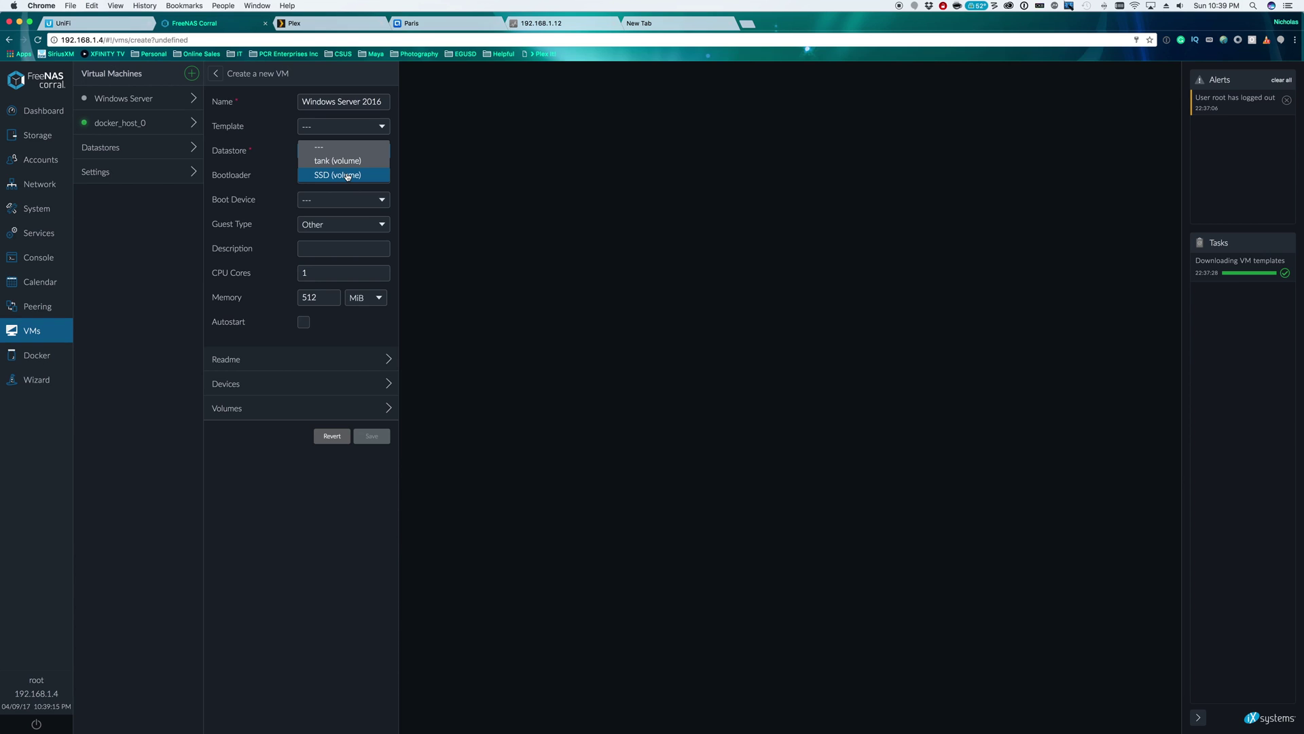
left_click(348, 176)
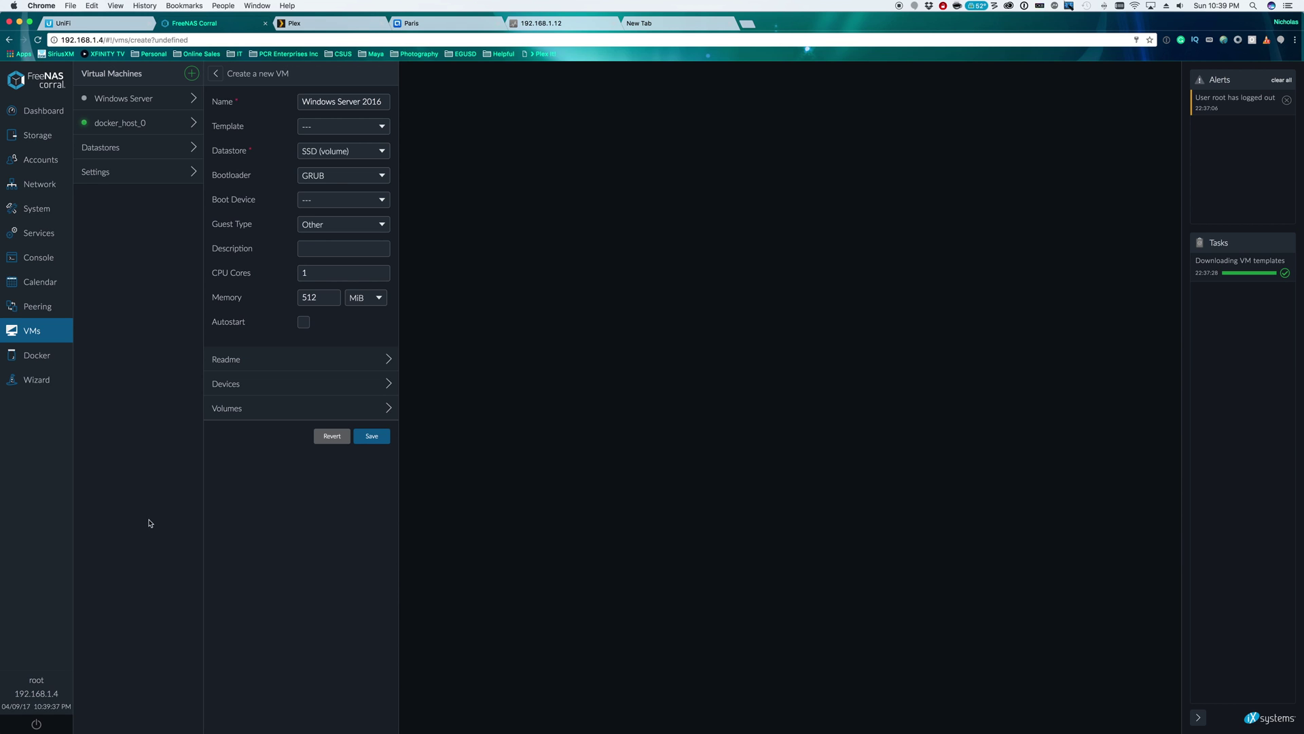
Set the VM's bootloader to UEFI and guest type to Windows (64-bit)
left_click(325, 178)
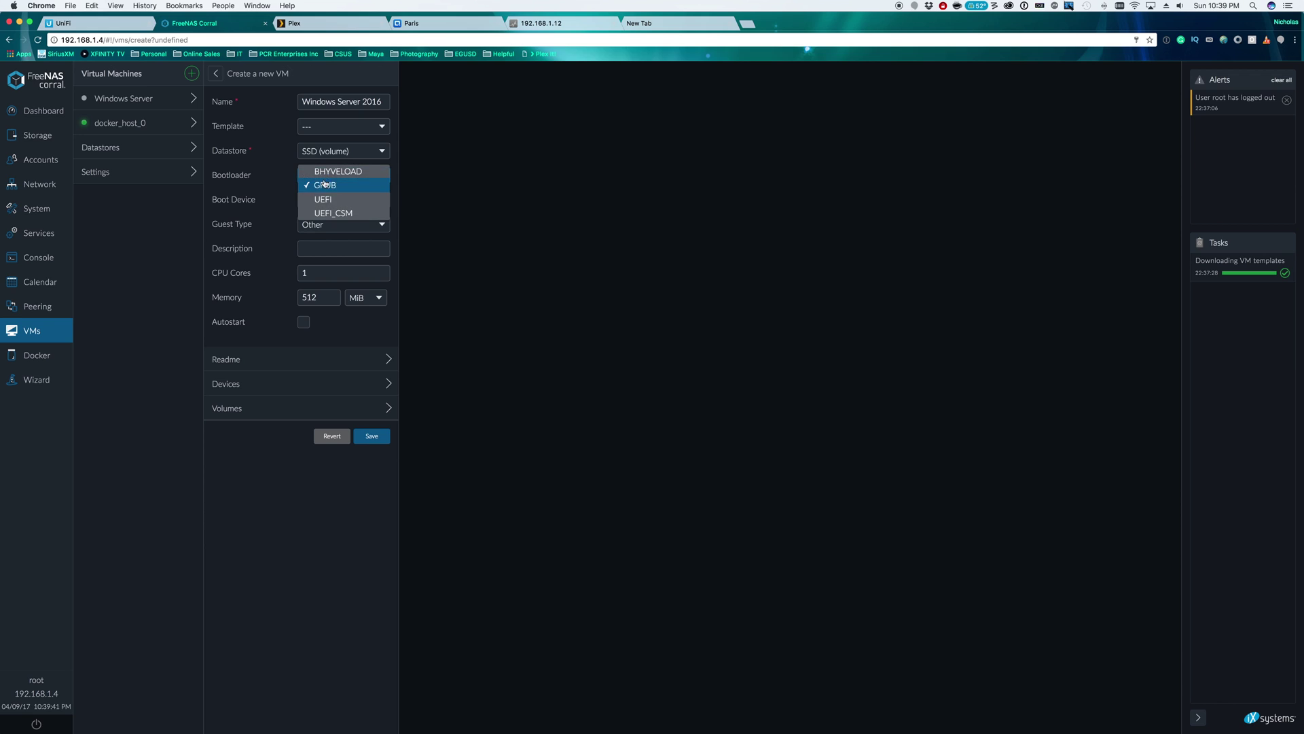
left_click(332, 200)
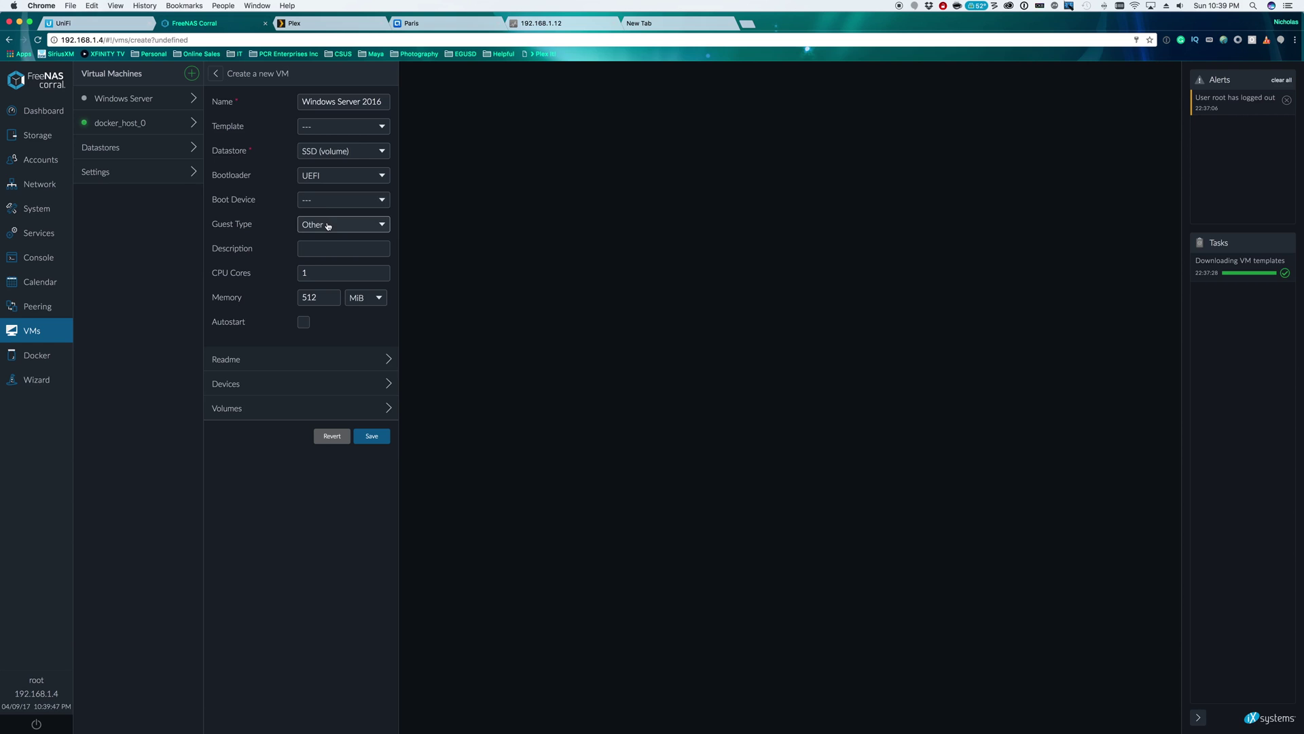
left_click(327, 225)
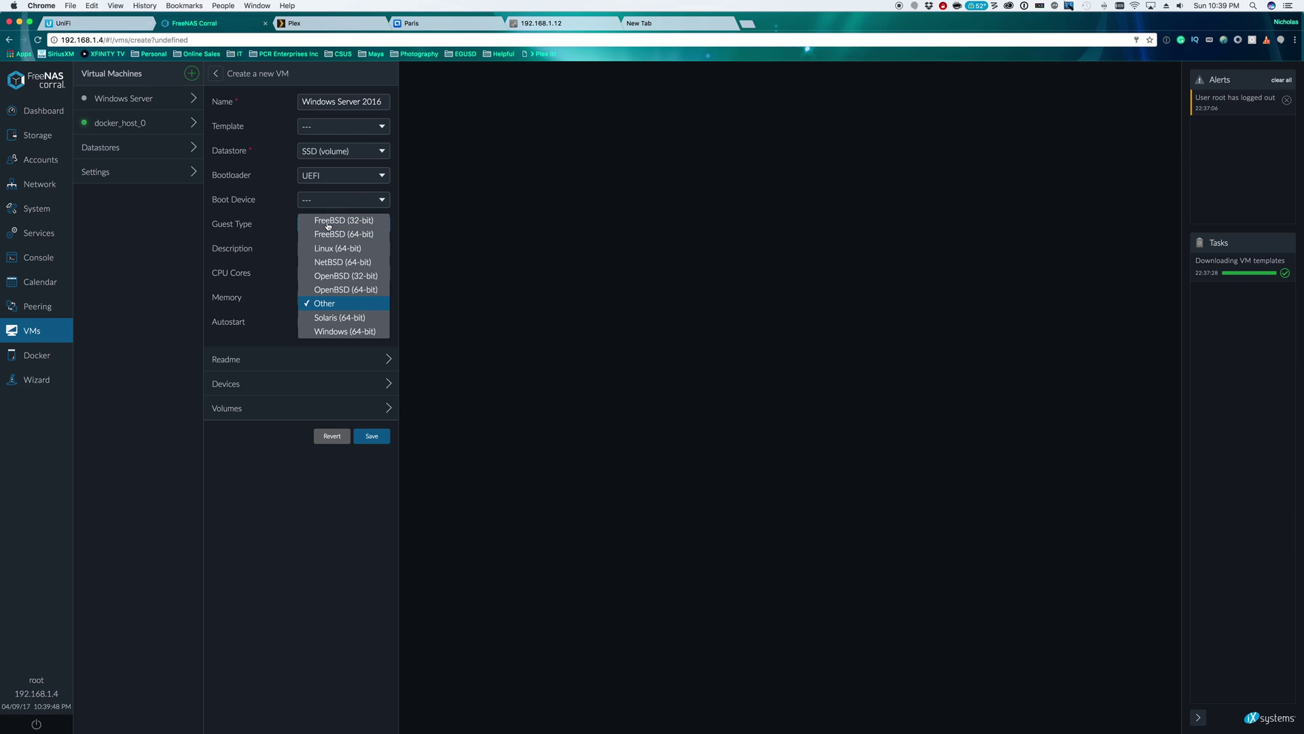
left_click(350, 331)
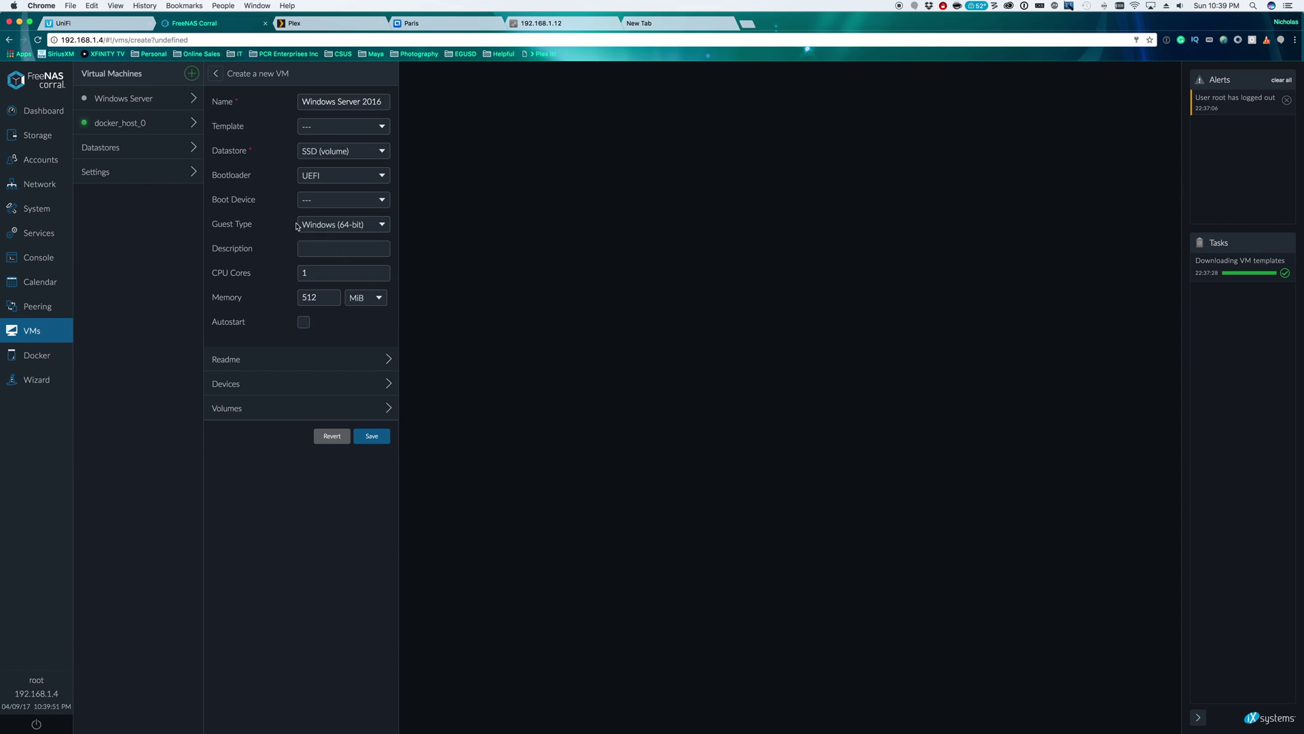
Give the VM 3 CPU cores and 6 GiB memory, then save it
double_click(324, 274)
type("3")
double_click(325, 297)
type("4")
left_click(356, 297)
left_click(363, 307)
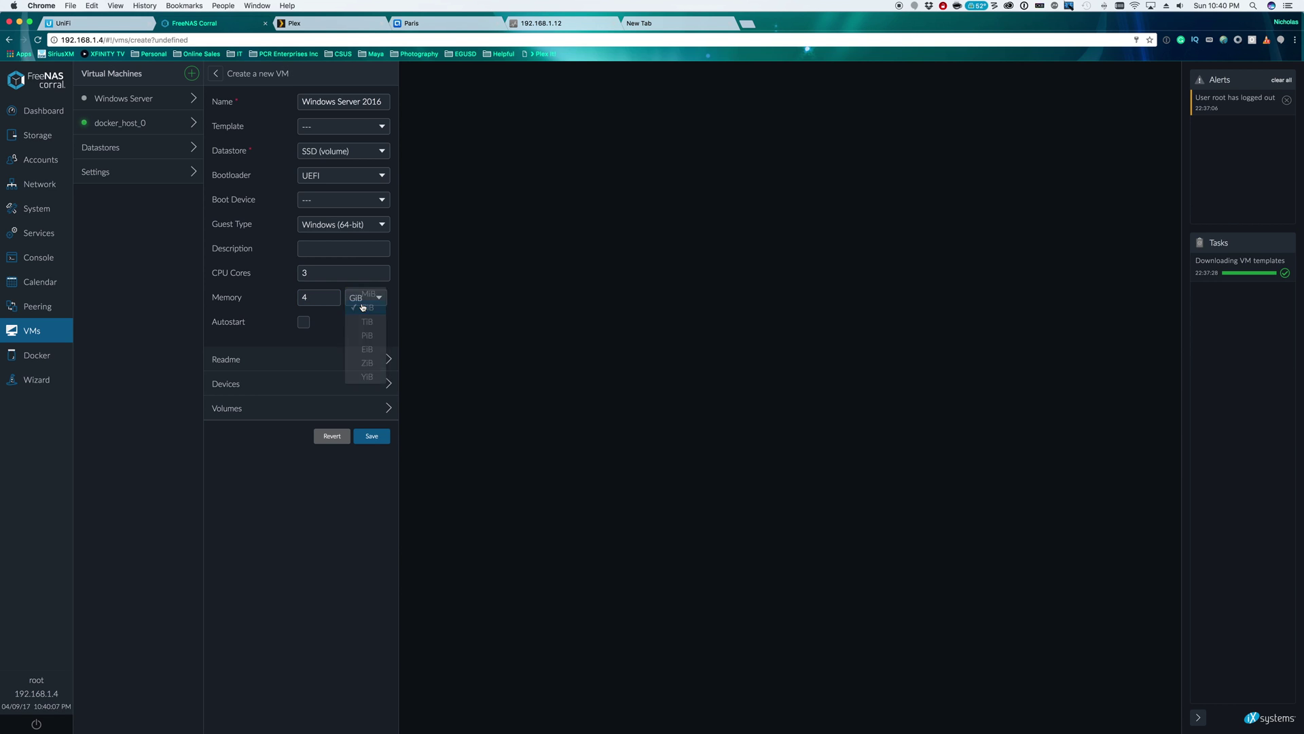
left_click(323, 293)
type("6")
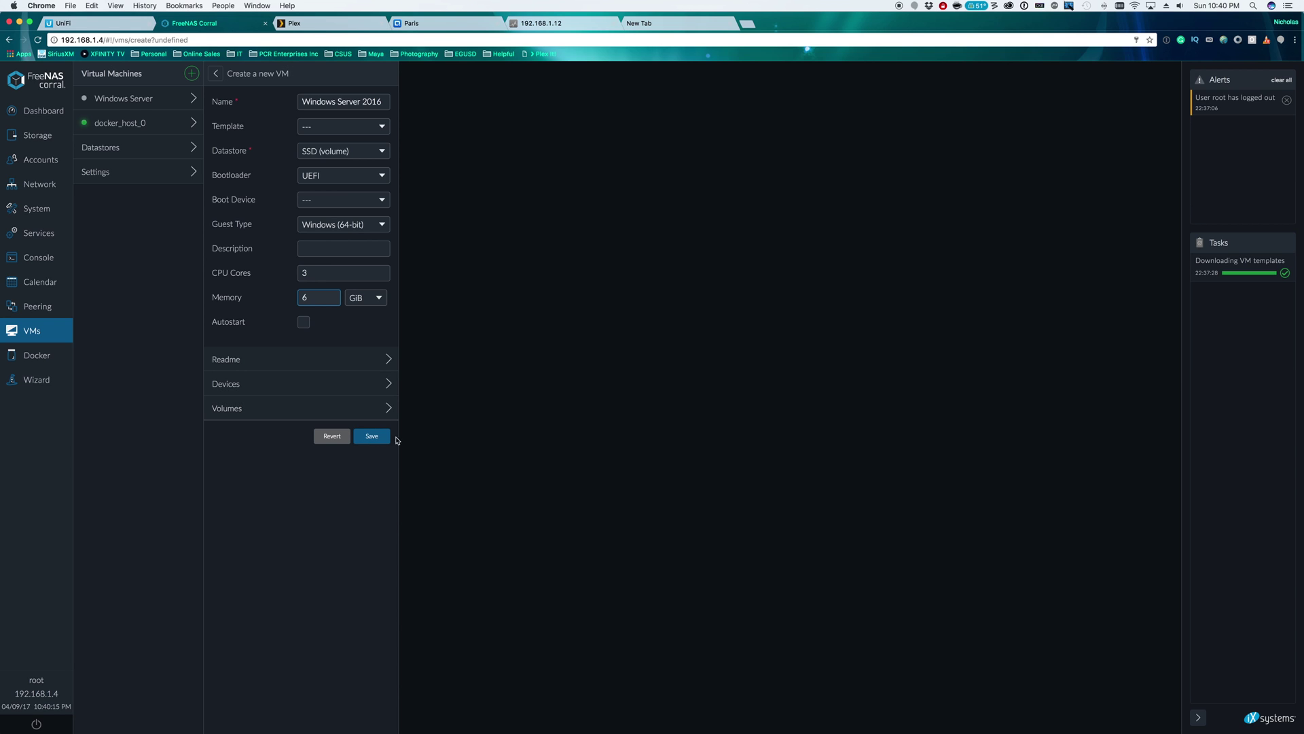
left_click(370, 438)
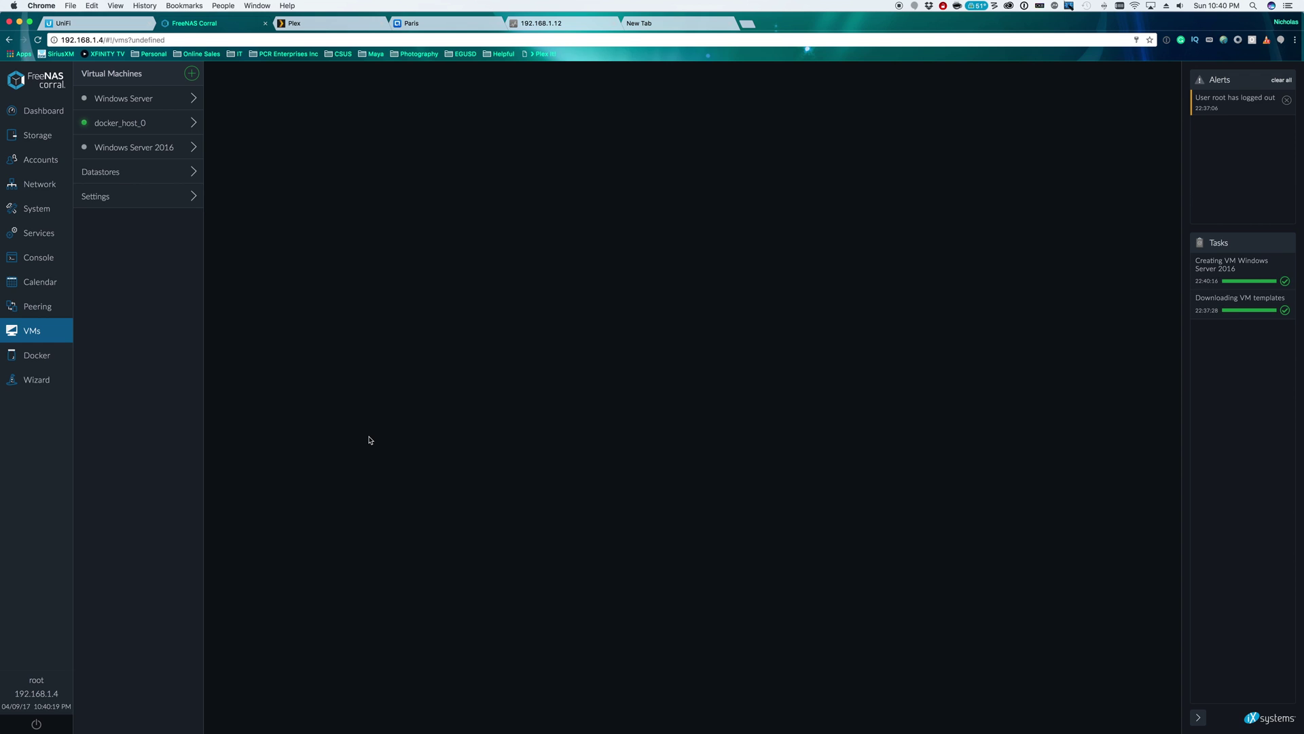
left_click(163, 150)
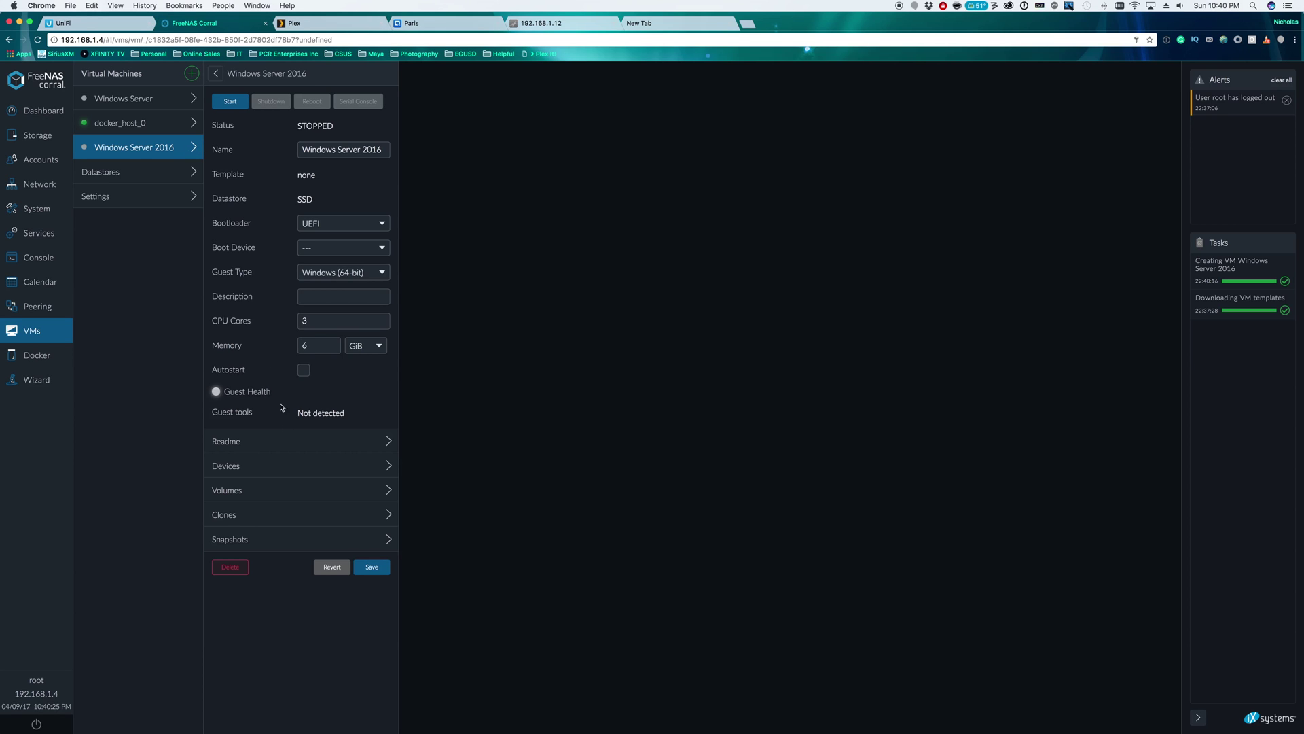
Show the Windows Server 2016 VM's Devices list, which is still empty
left_click(262, 465)
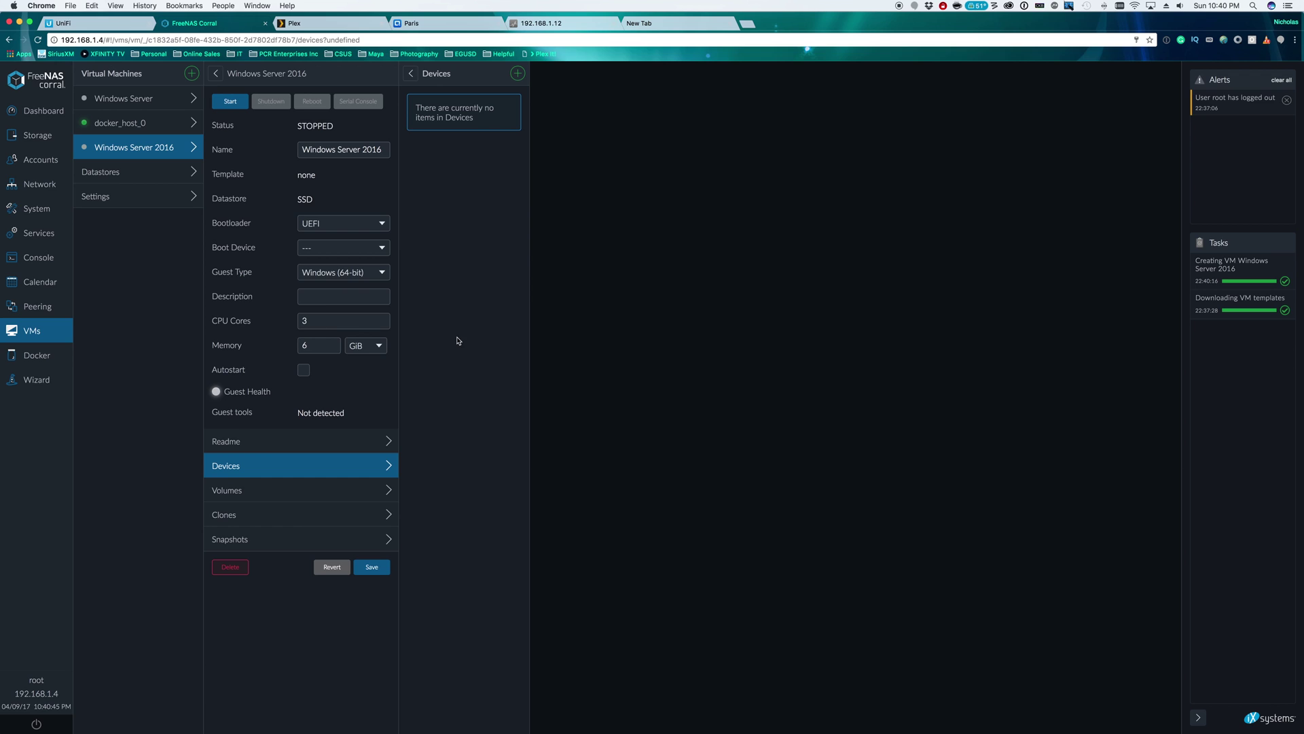
Add a 250 GiB disk device named 'Server SSD' targeting /Windows Server 2016
left_click(518, 75)
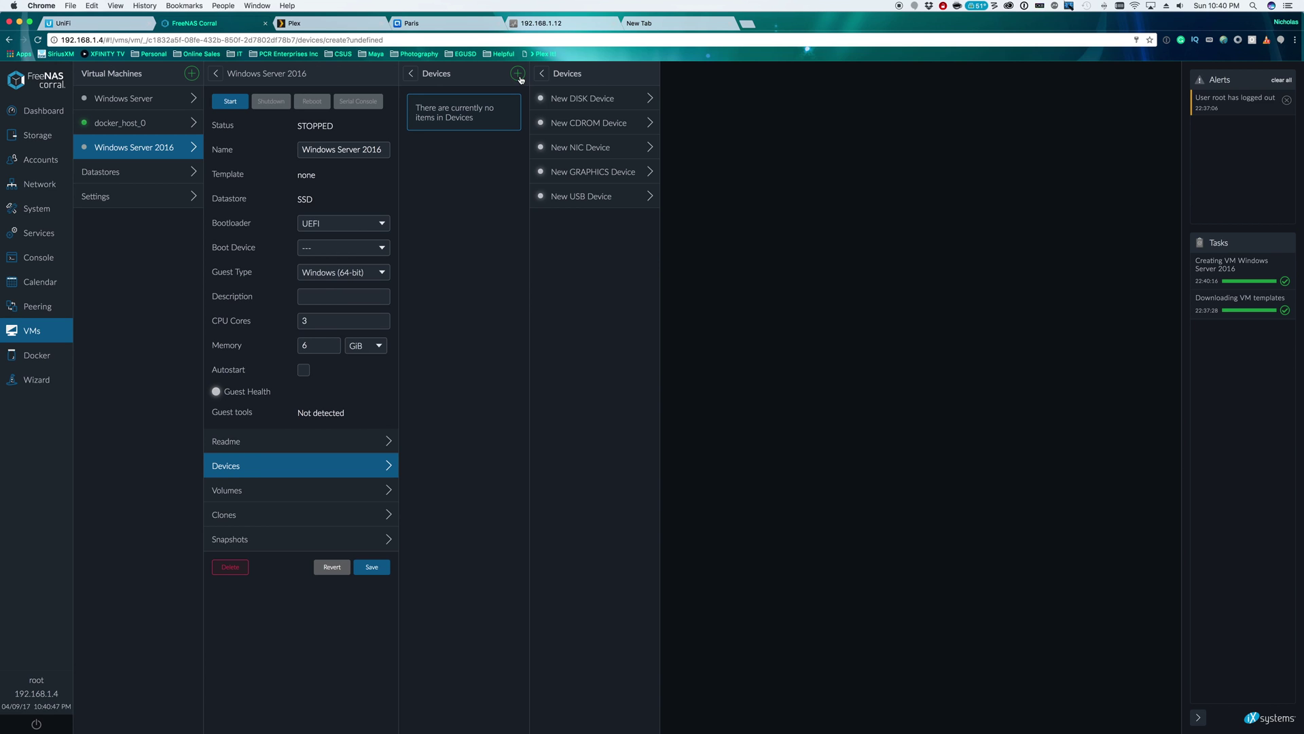
left_click(582, 100)
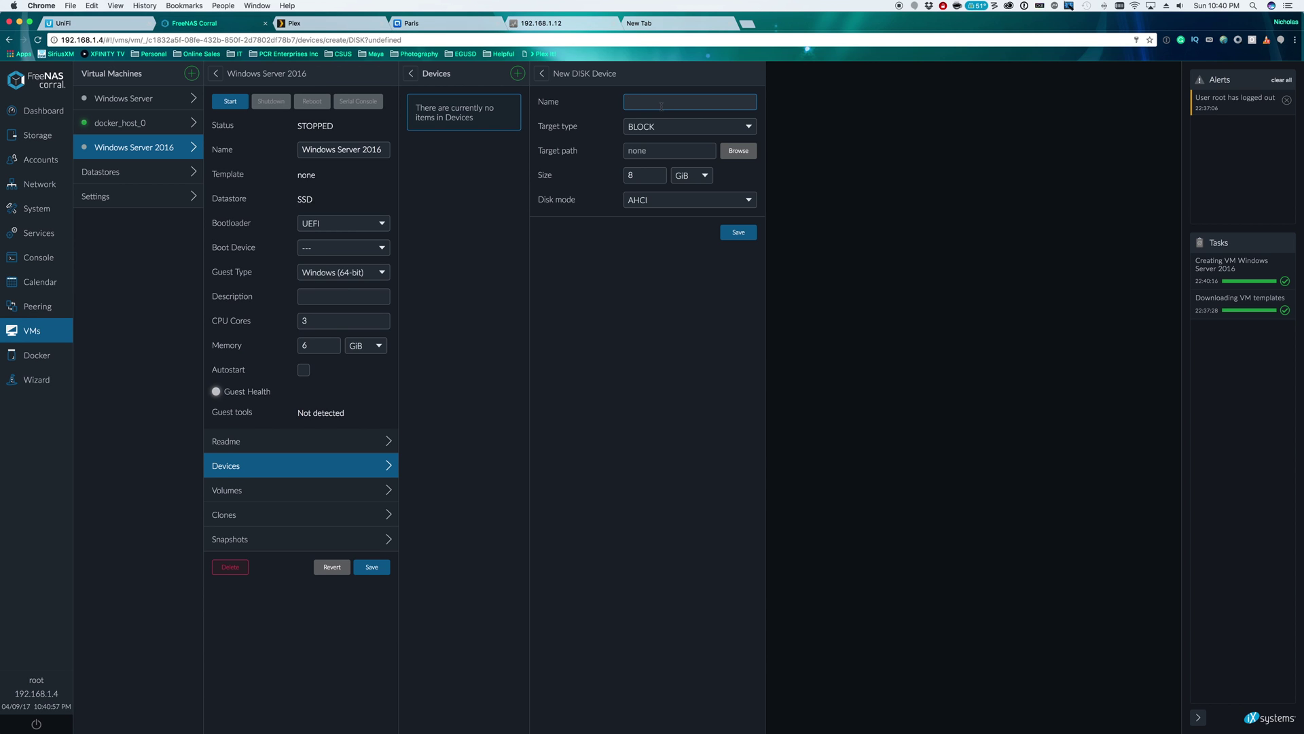
type("Server SSD")
left_click(731, 153)
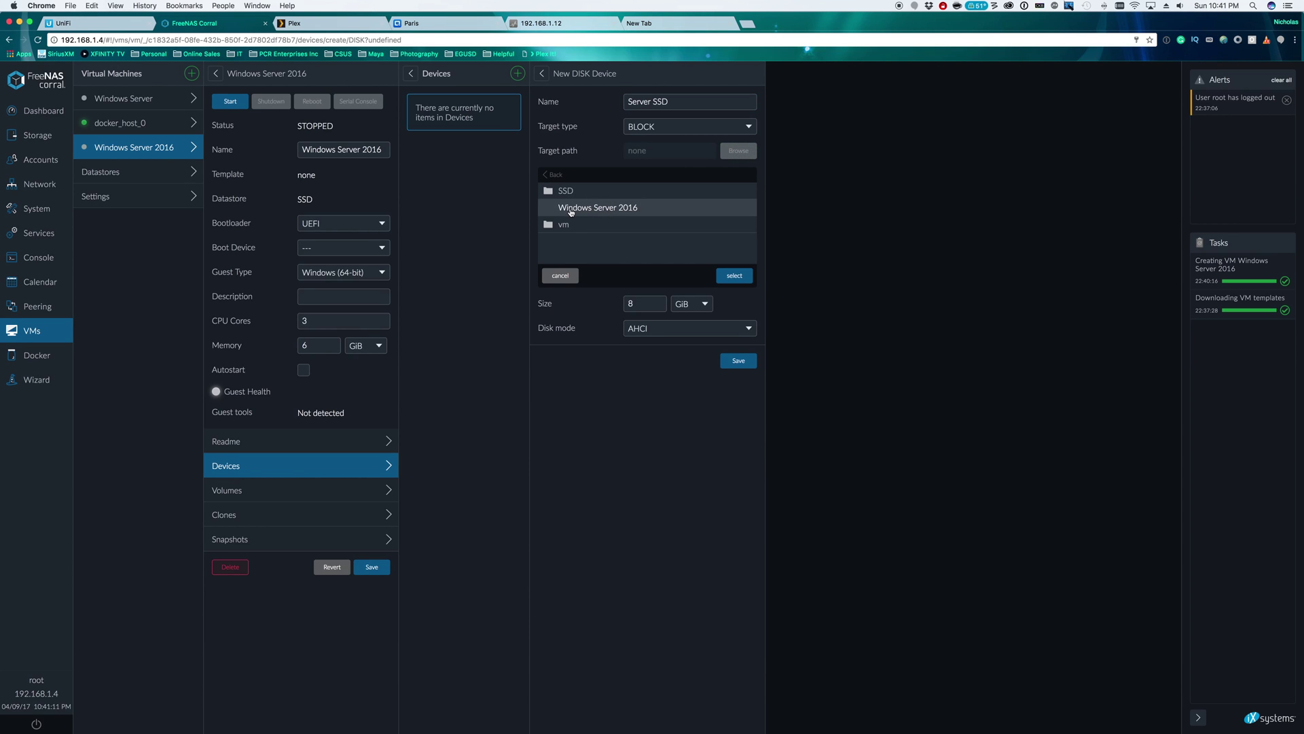
left_click(618, 209)
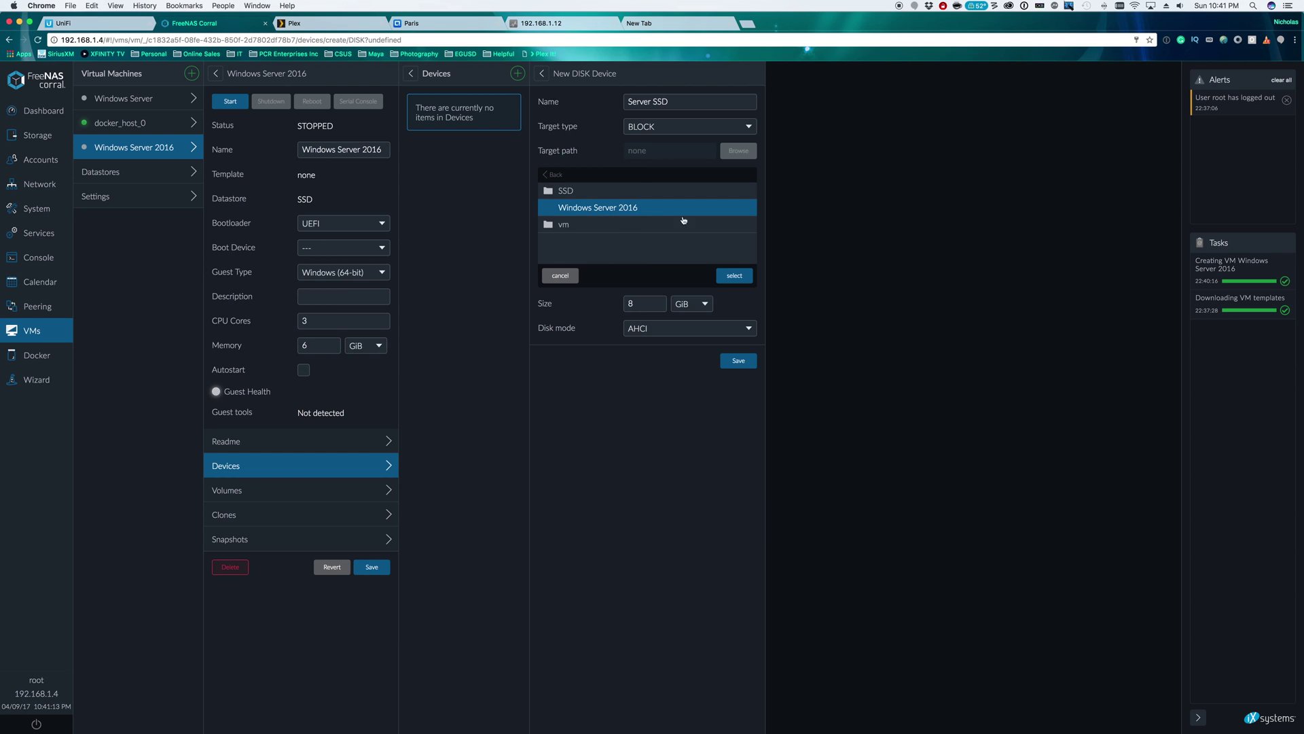
left_click(741, 272)
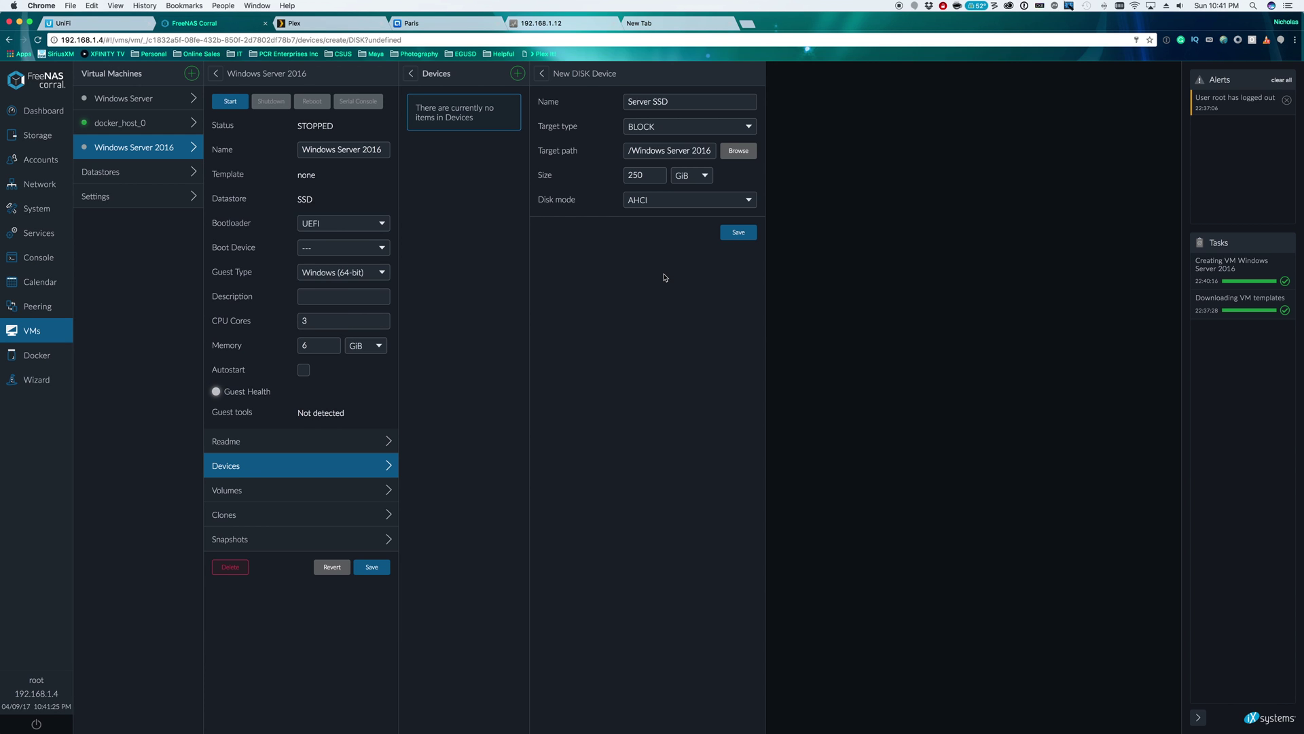
left_click(739, 233)
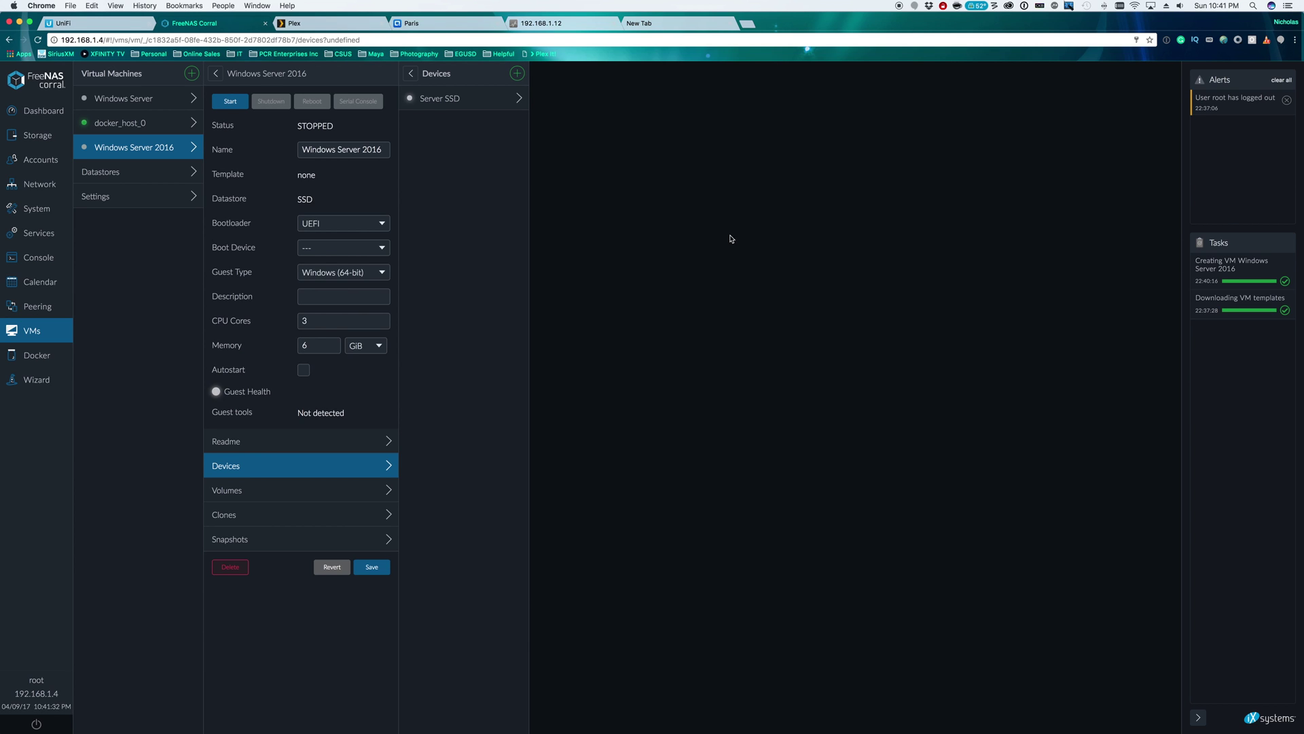
left_click(517, 72)
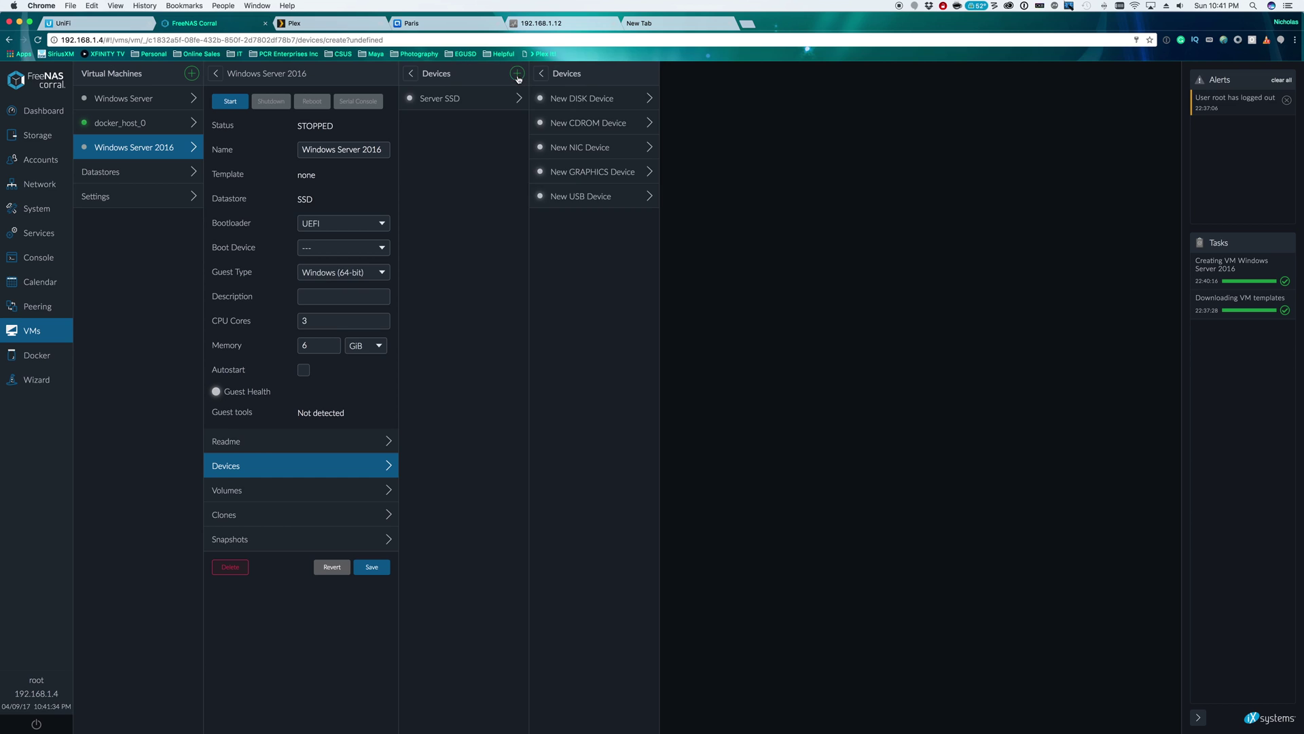
Add a CD-ROM device named 'Windows Server 2016 Install'
left_click(593, 125)
left_click(673, 102)
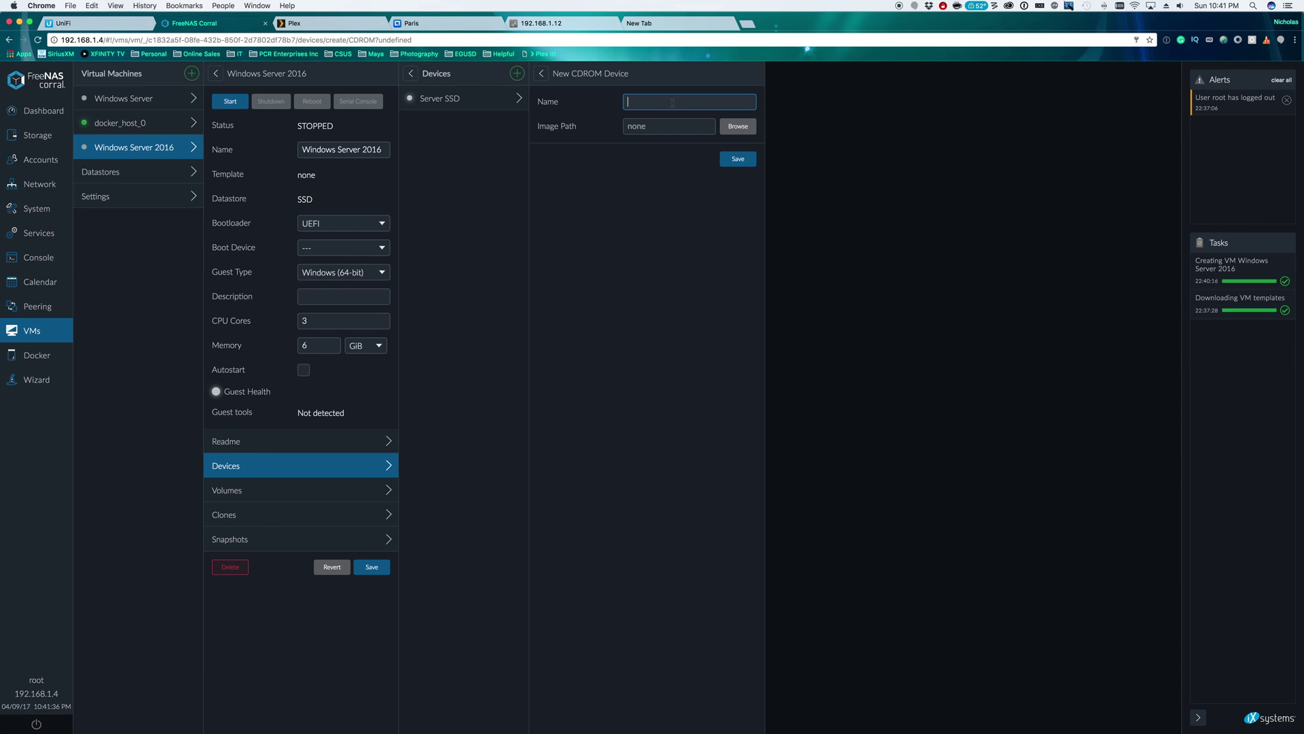
type("Windows Servrver 2016 INtanstall")
Point the CD-ROM at the Windows Server 2016 Standard x64 ISO in tank/IT and save
left_click(738, 126)
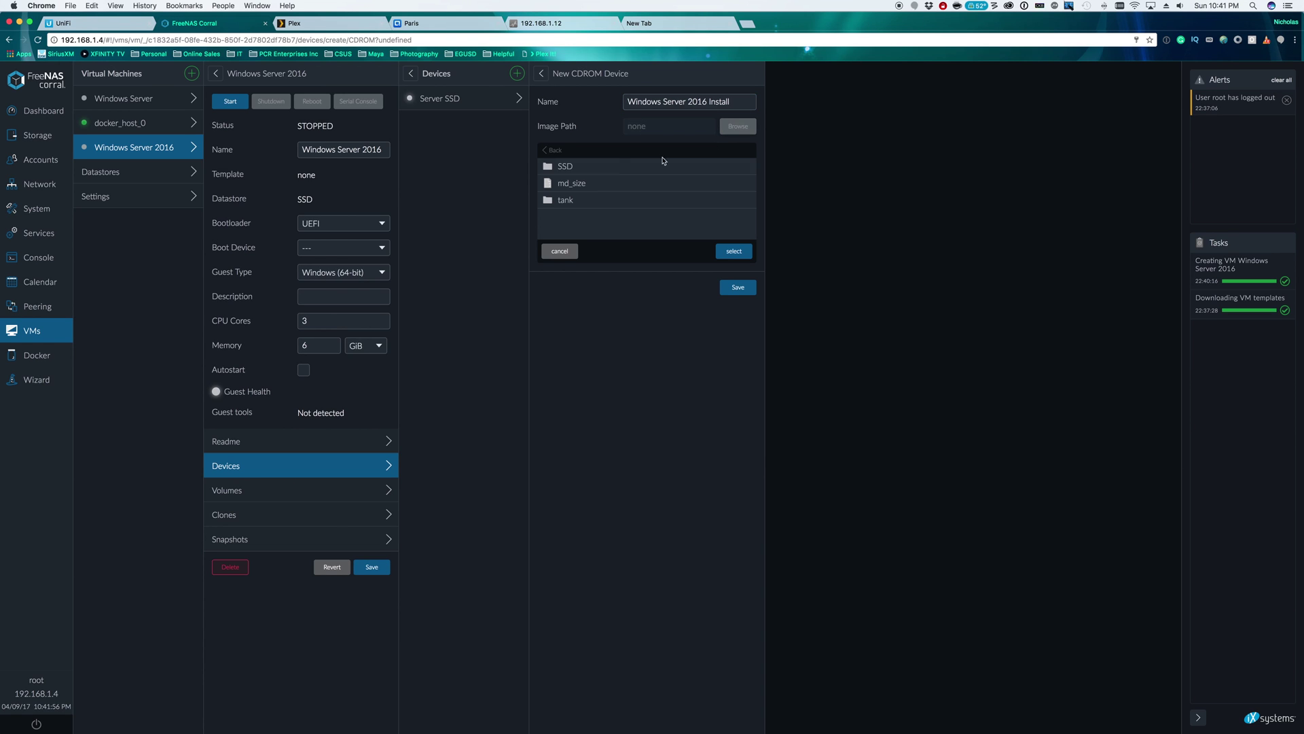
left_click(566, 204)
left_click(565, 203)
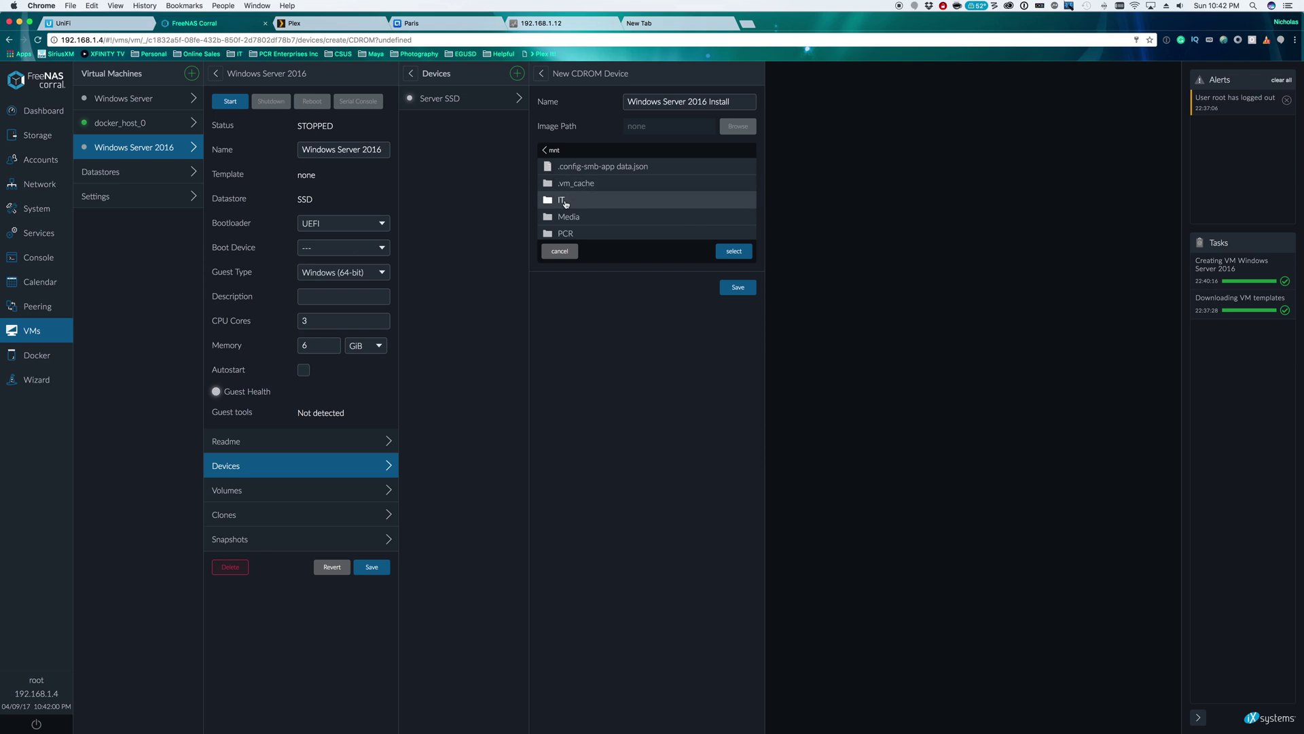
left_click(566, 201)
scroll(598, 202, "down", 2)
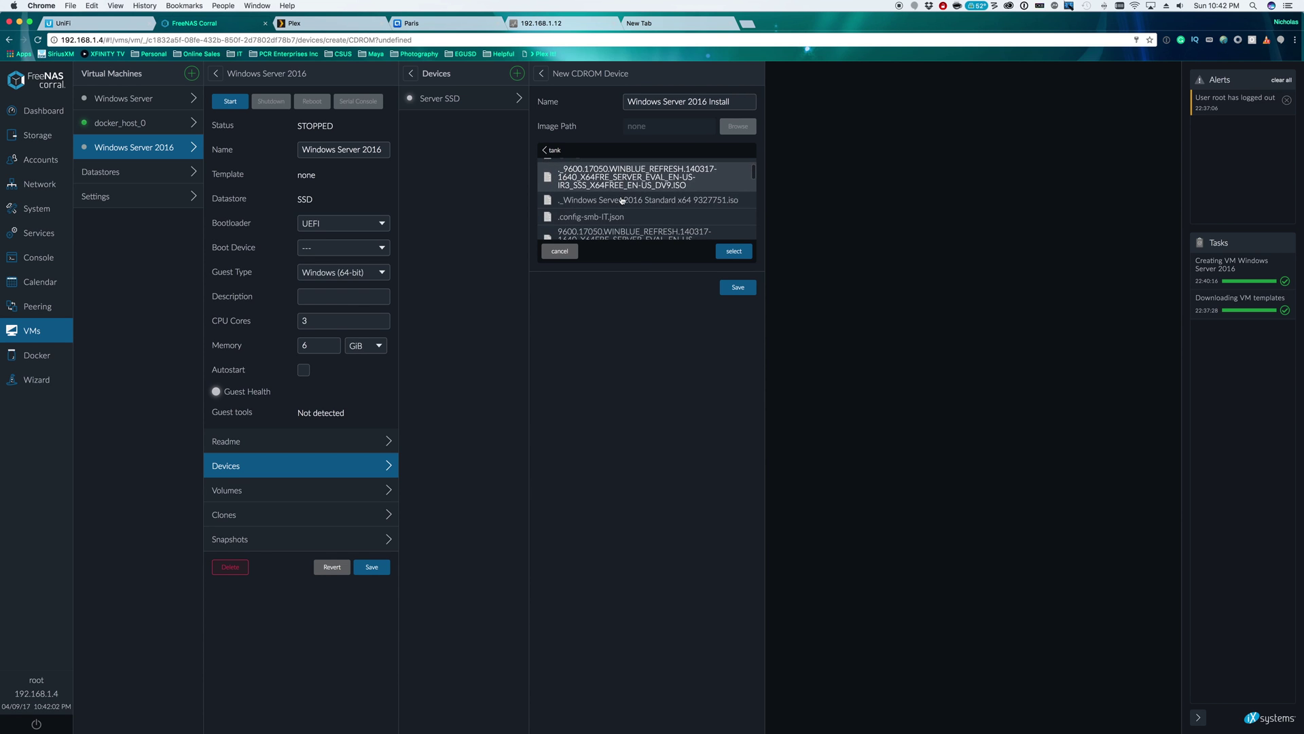
scroll(605, 202, "down", 5)
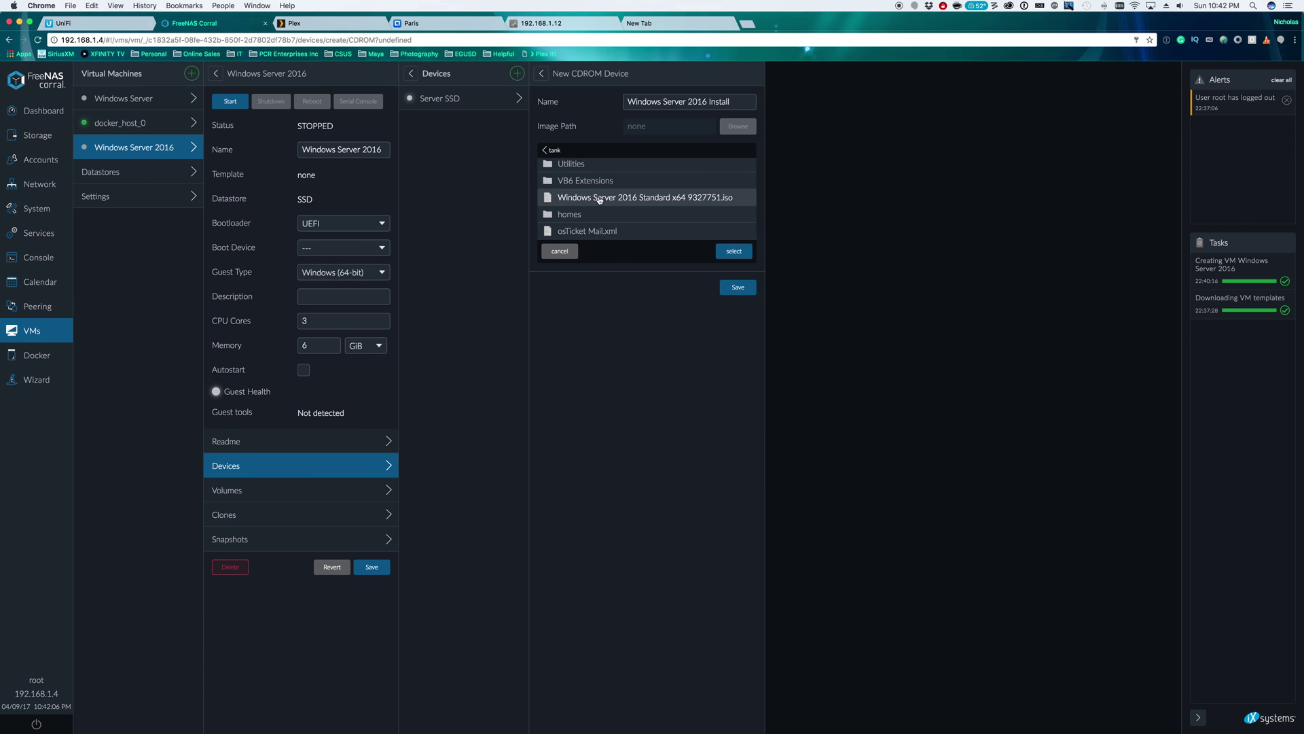
left_click(638, 199)
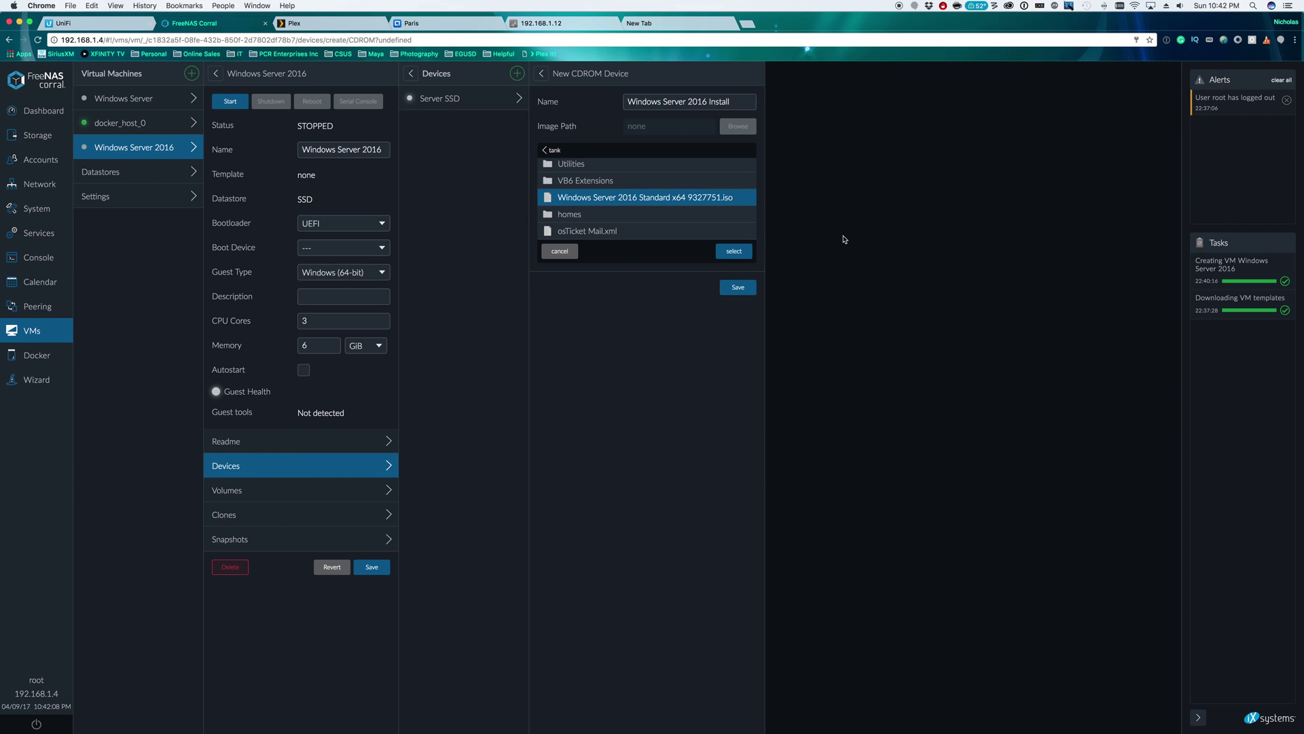
left_click(739, 254)
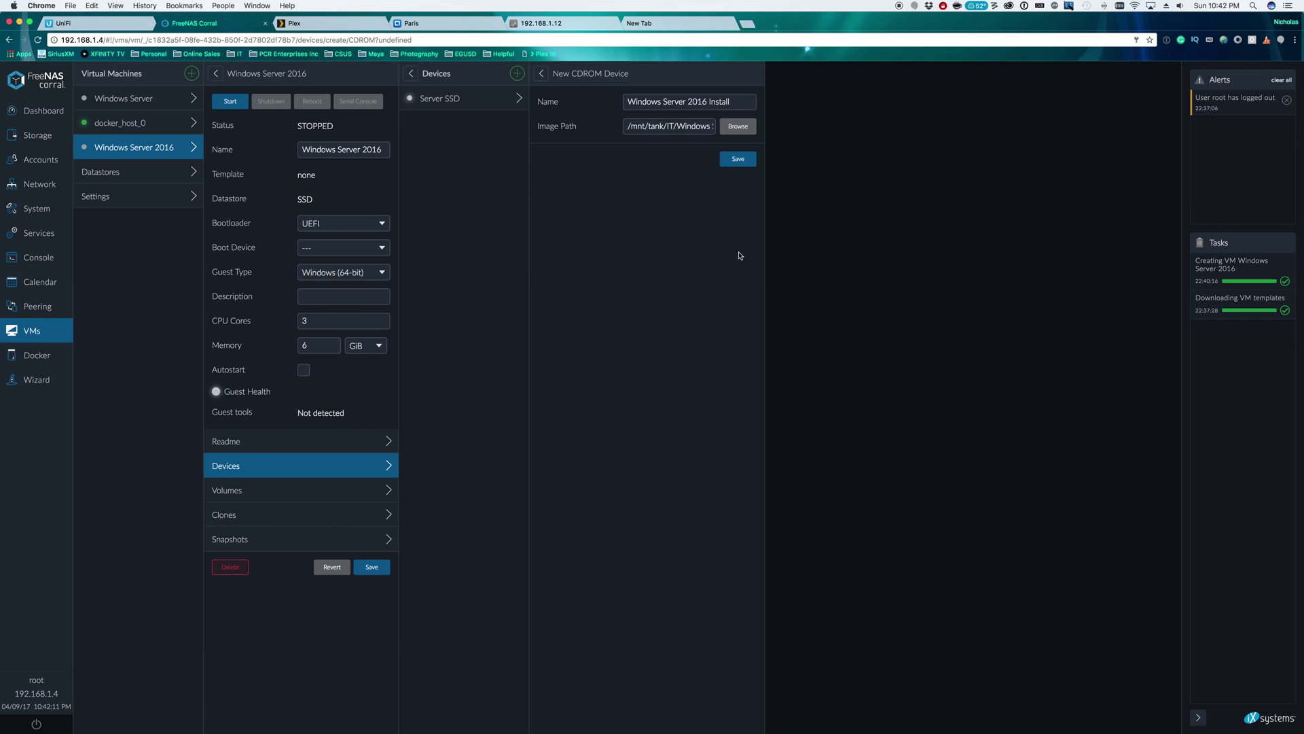
left_click(738, 160)
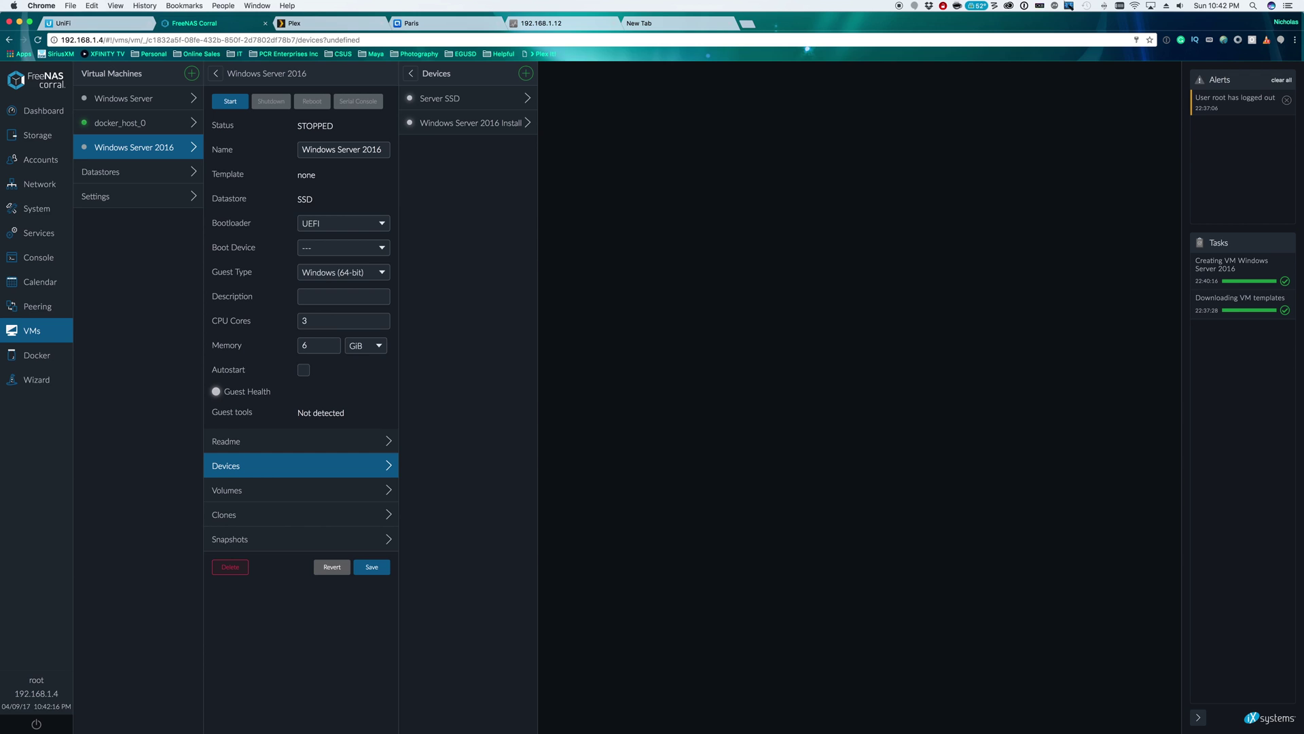
Add a network interface device named NIC1 bridged to em0
left_click(526, 73)
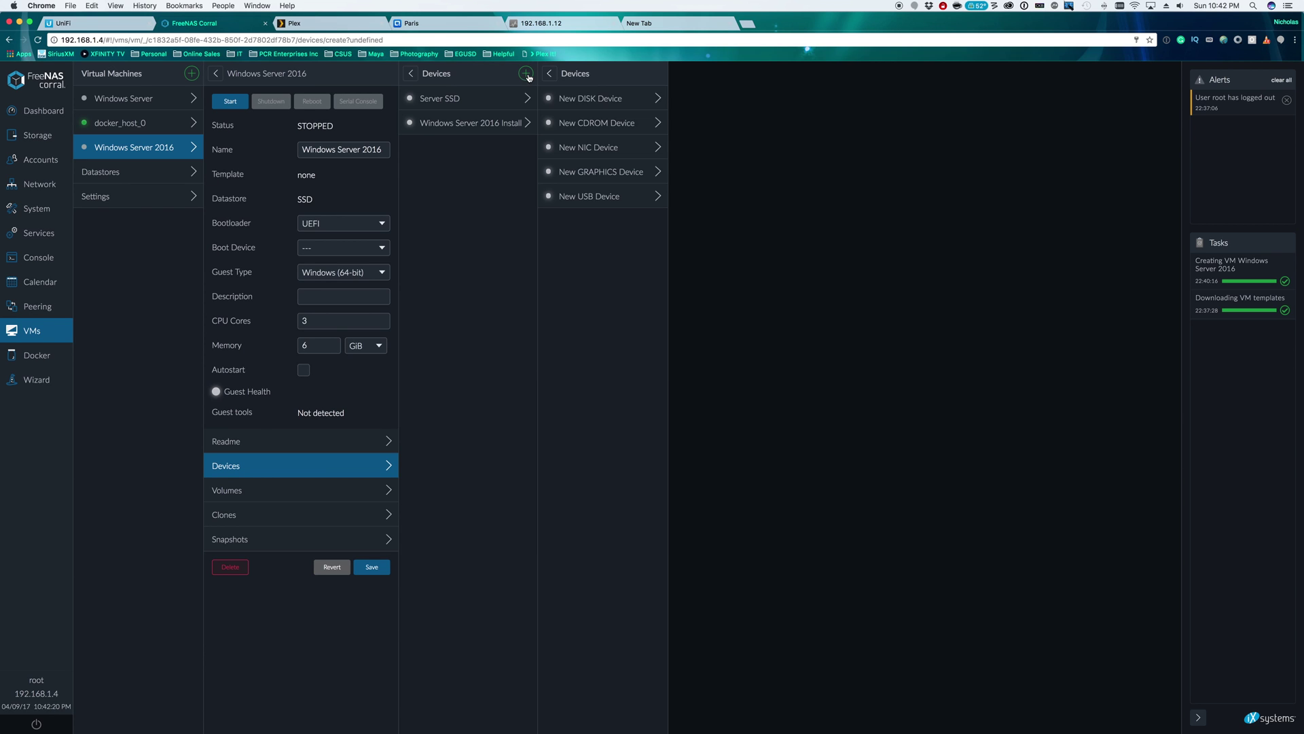
left_click(595, 145)
left_click(643, 102)
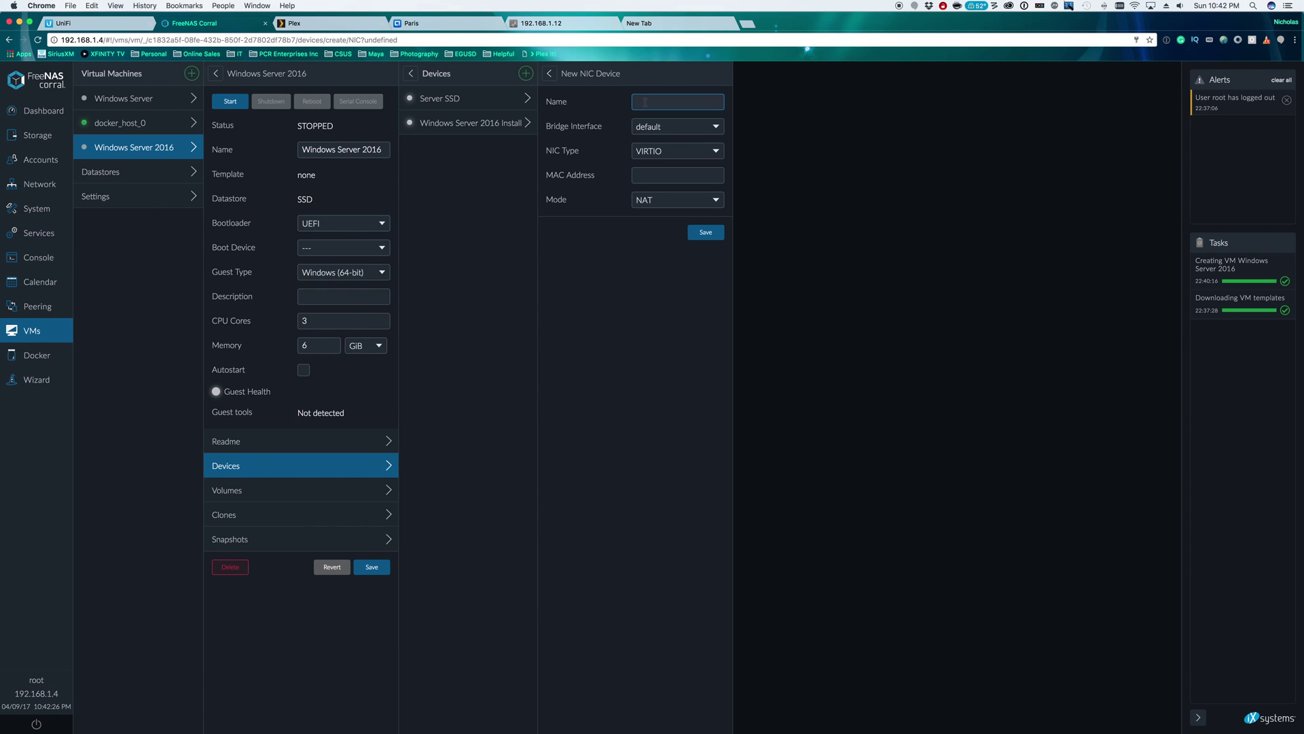
type("NIC1")
left_click(665, 127)
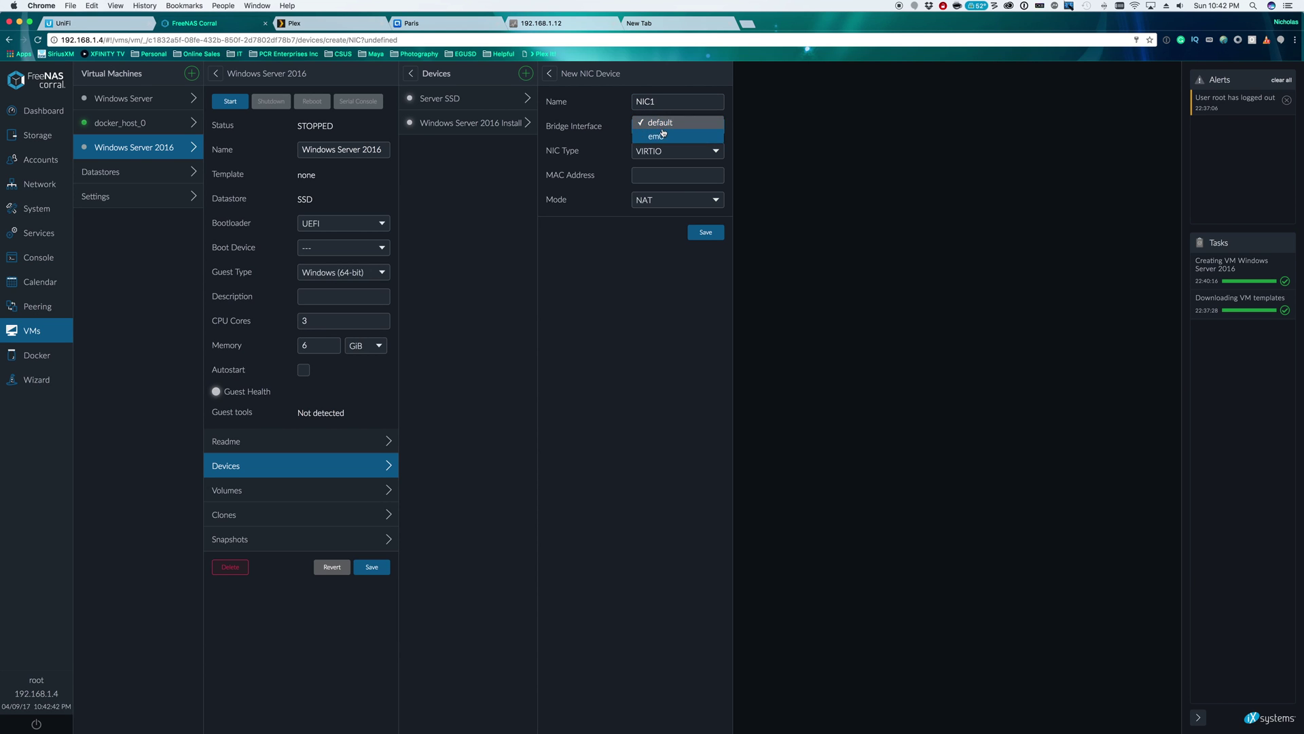
left_click(656, 135)
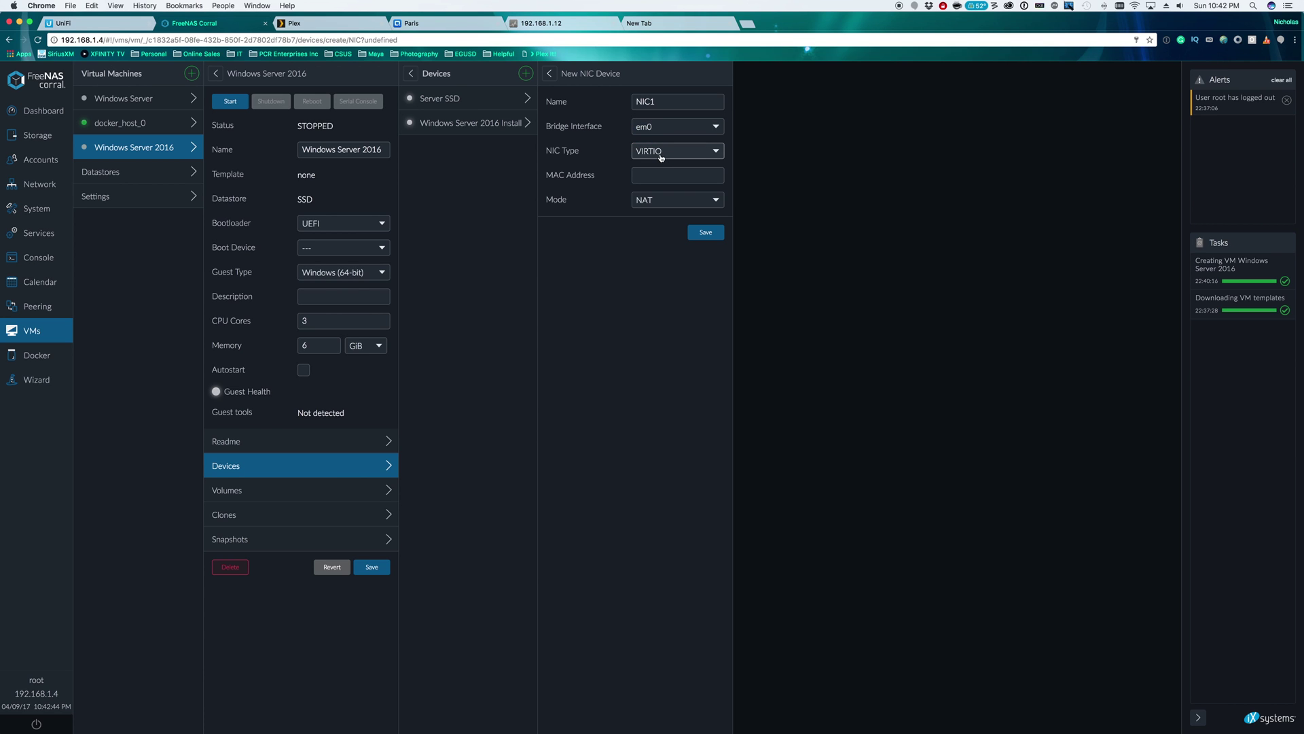
Set the NIC type to E1000 and mode to BRIDGED, then save the device
left_click(659, 160)
left_click(559, 156)
left_click(675, 152)
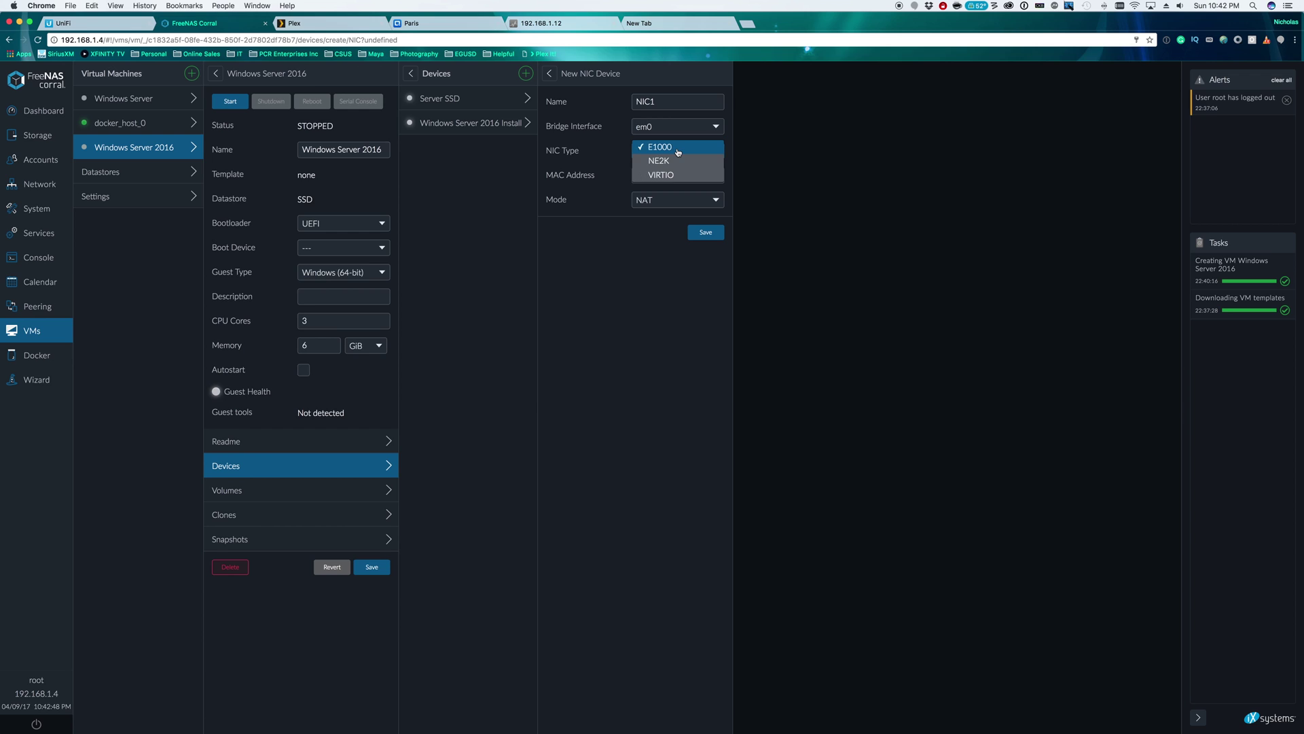
left_click(669, 148)
left_click(650, 155)
left_click(667, 155)
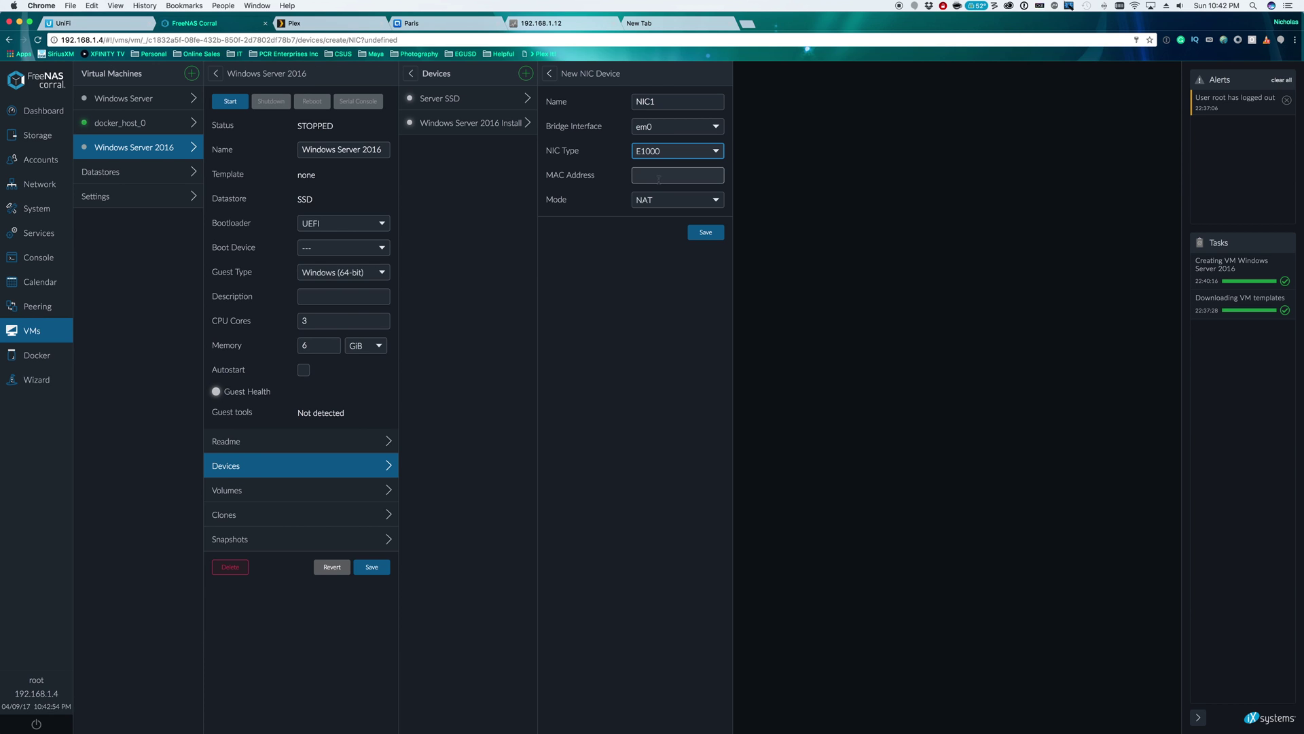
left_click(662, 178)
left_click(660, 200)
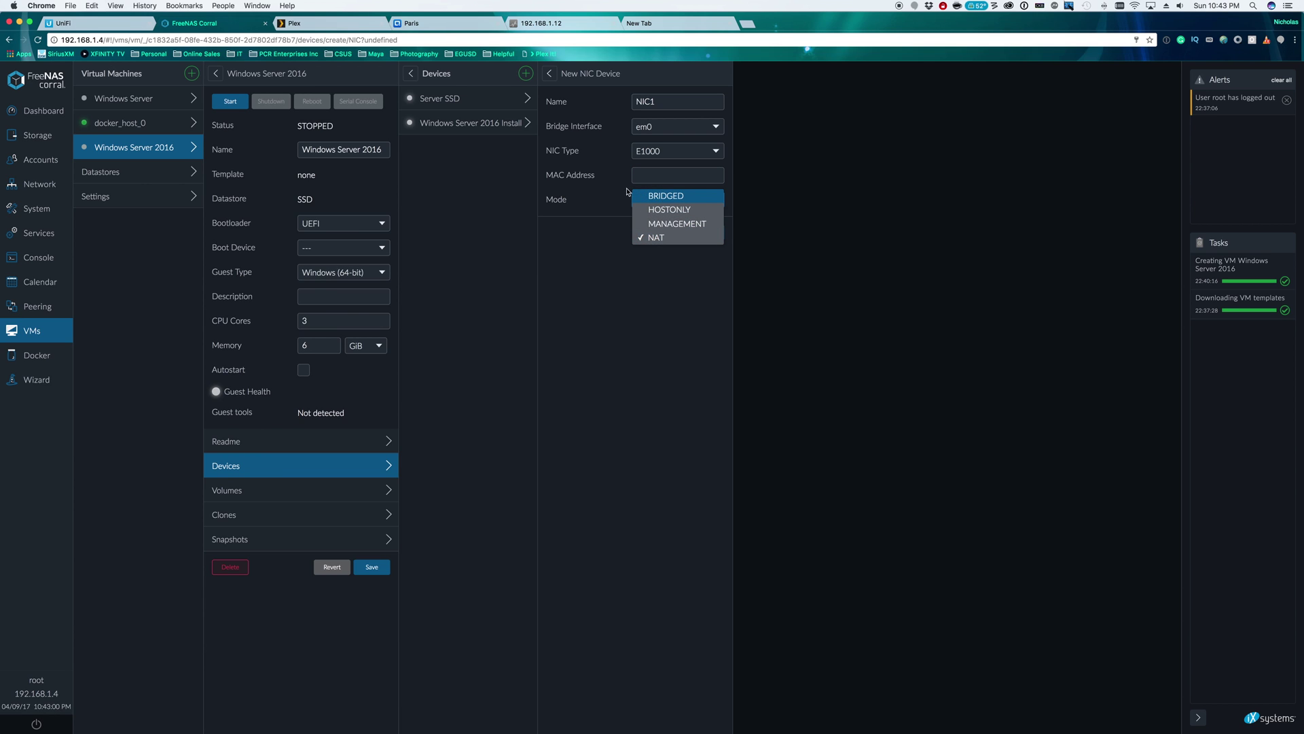
left_click(675, 198)
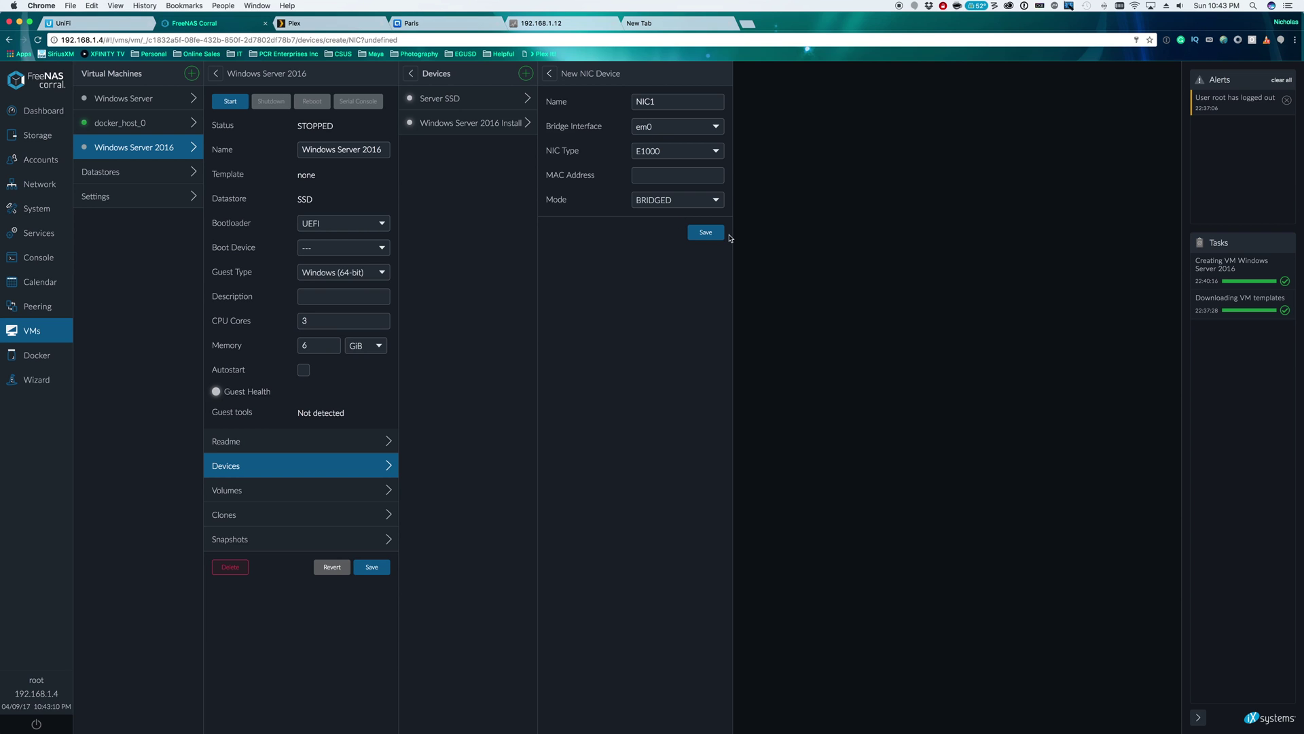
left_click(706, 234)
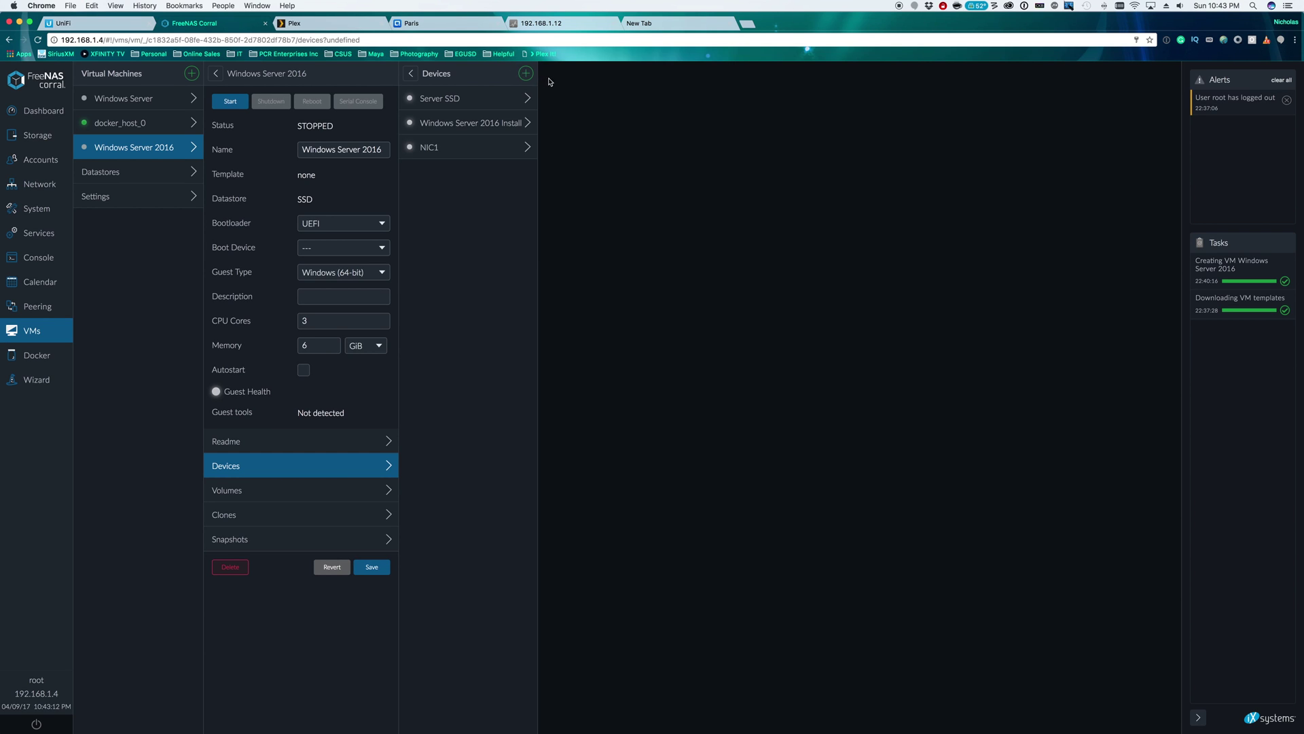
Add a graphics device 'Screen' at 1920x1080 with VNC enabled on port 5900
left_click(526, 73)
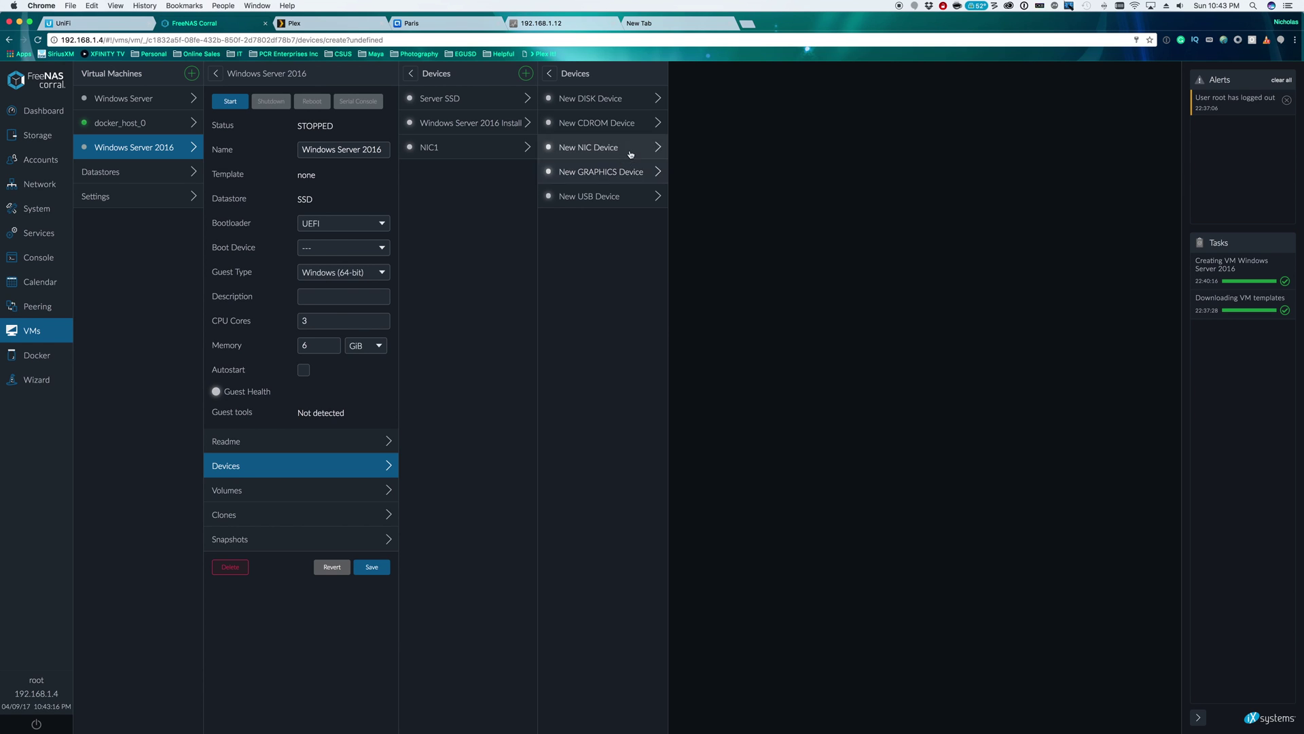
left_click(592, 171)
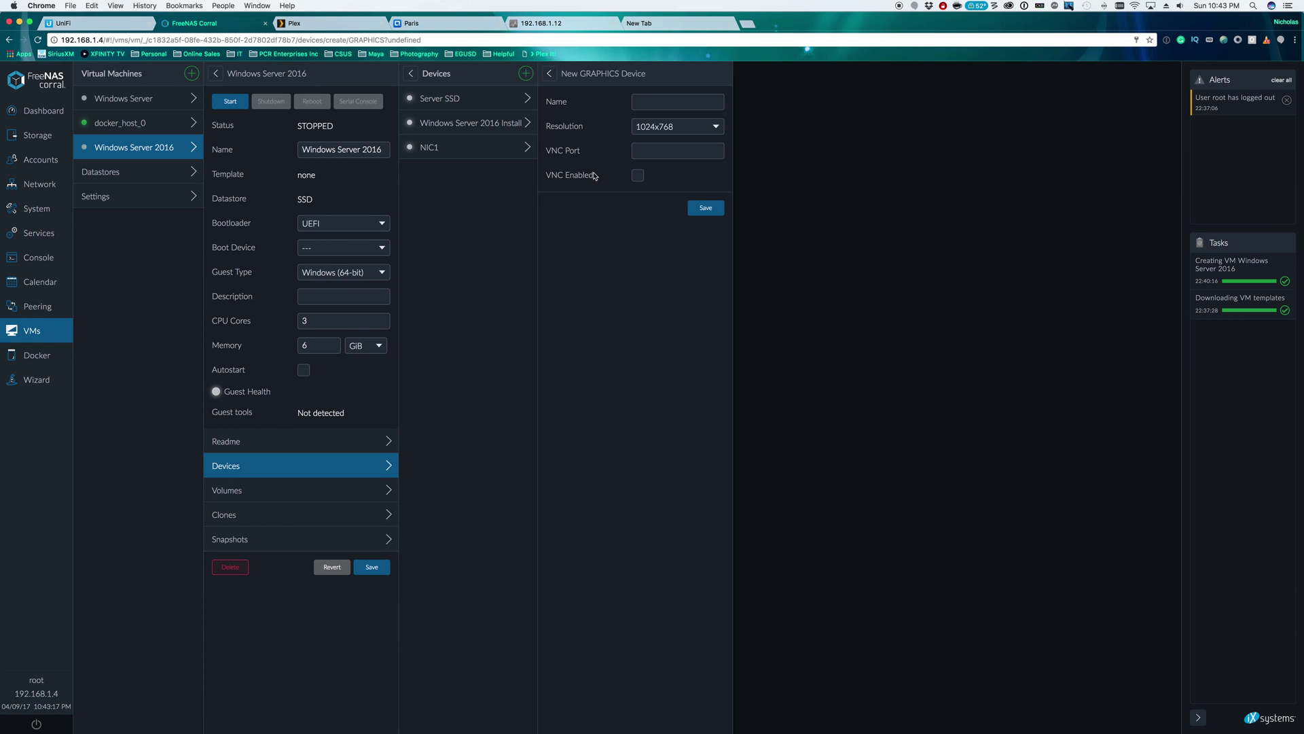
left_click(660, 106)
type("Screen")
left_click(662, 128)
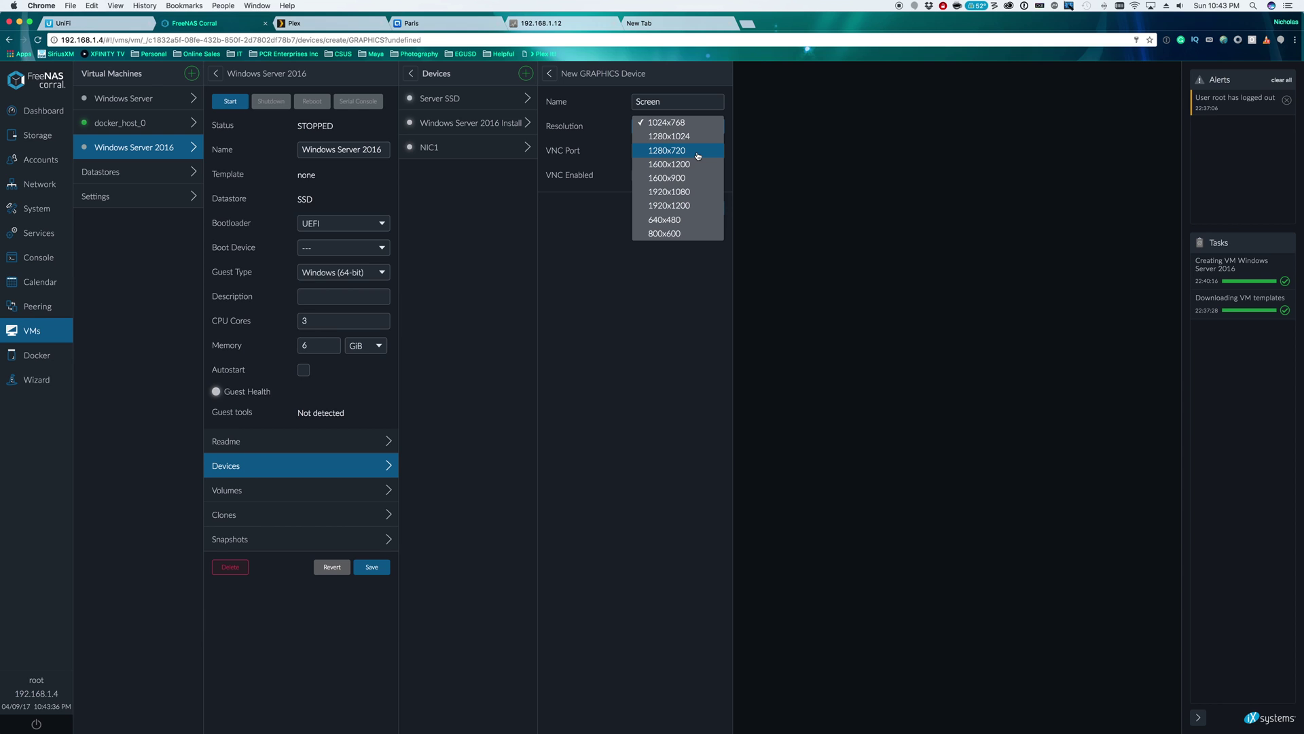
left_click(680, 193)
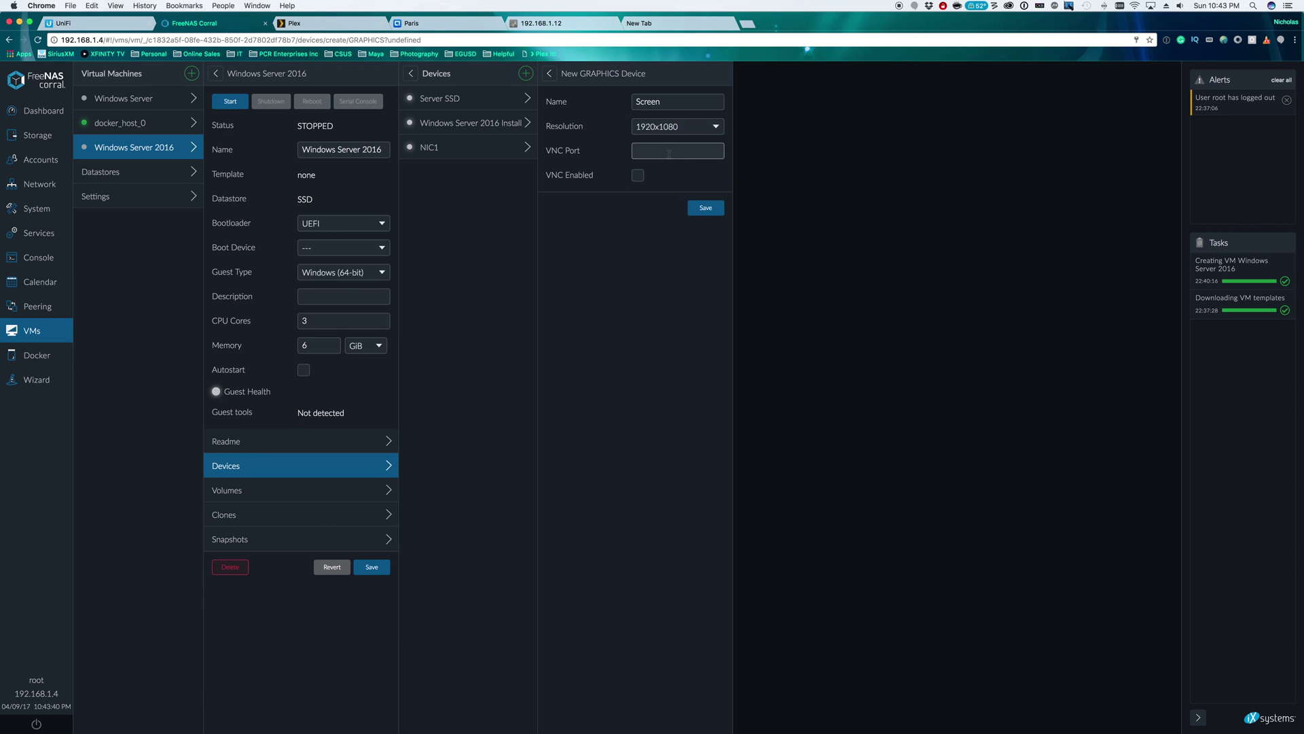
left_click(669, 153)
type("5900")
left_click(637, 176)
left_click(706, 209)
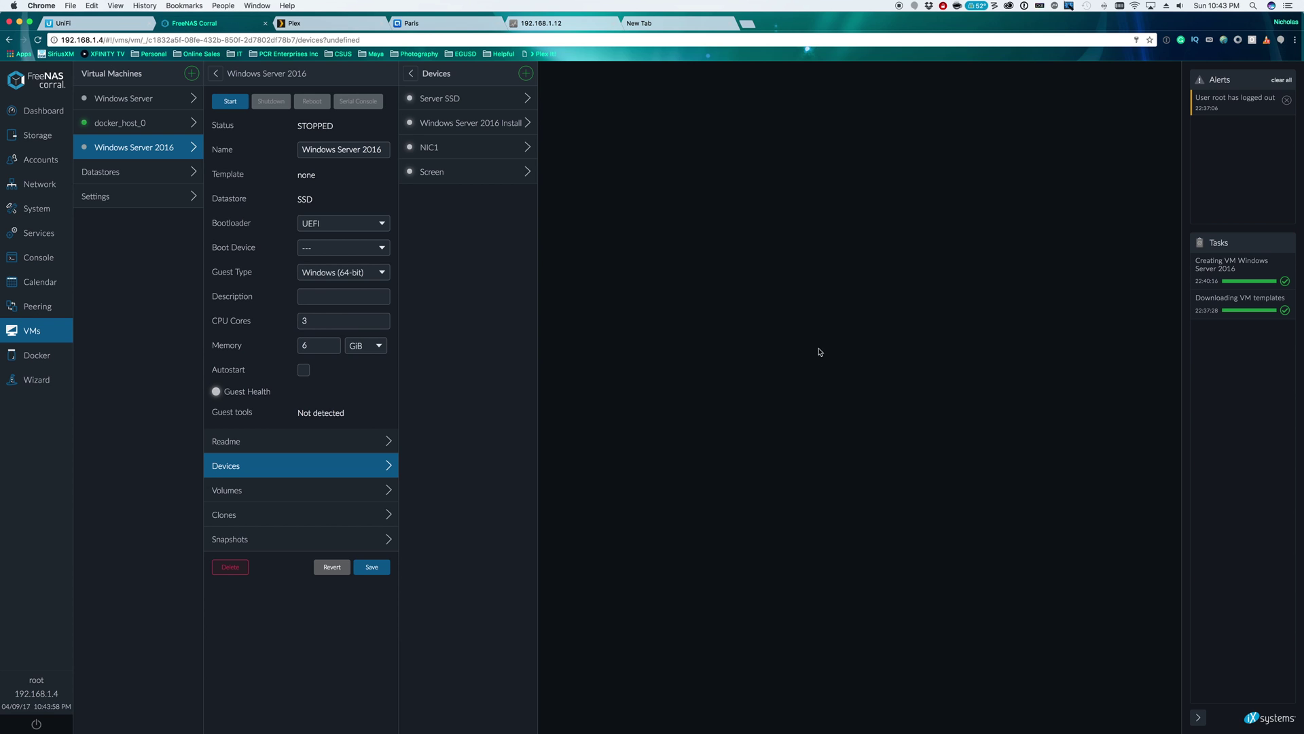
Add a USB device named 'tablet' of type tablet, then save the VM's device changes
left_click(525, 73)
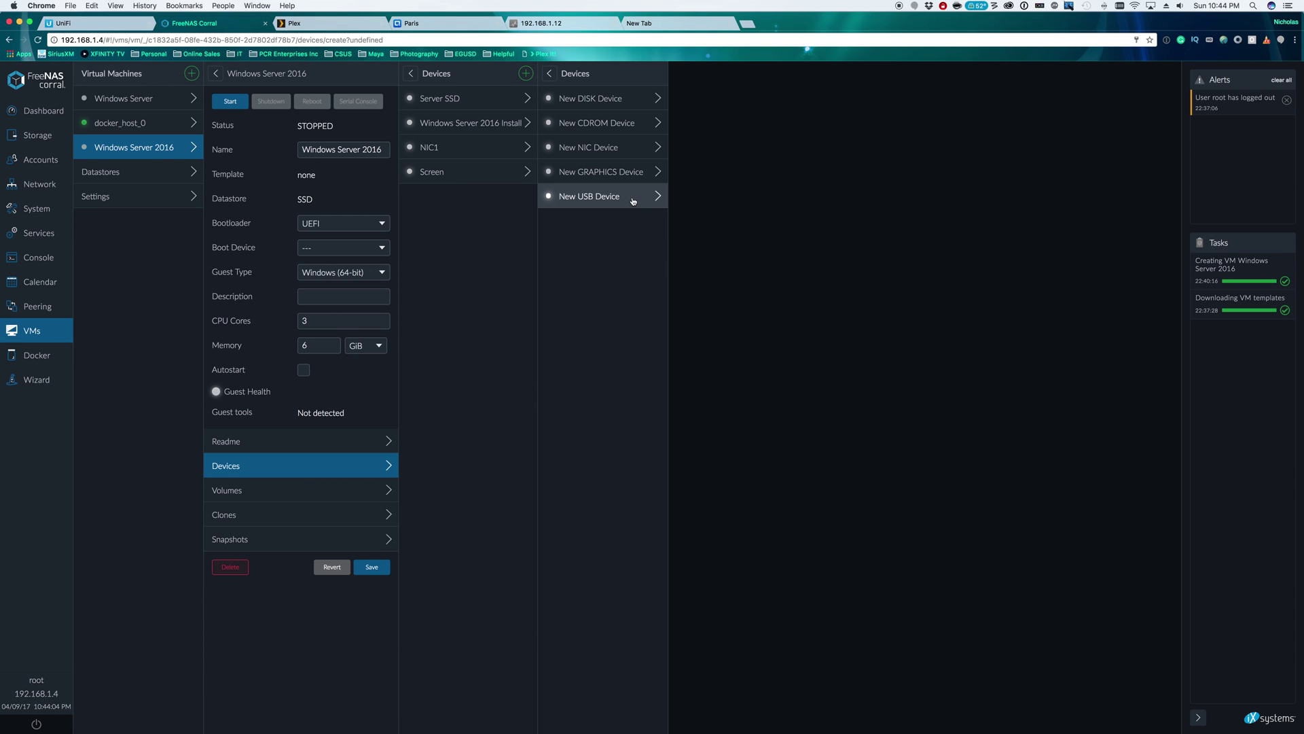
left_click(590, 198)
left_click(655, 103)
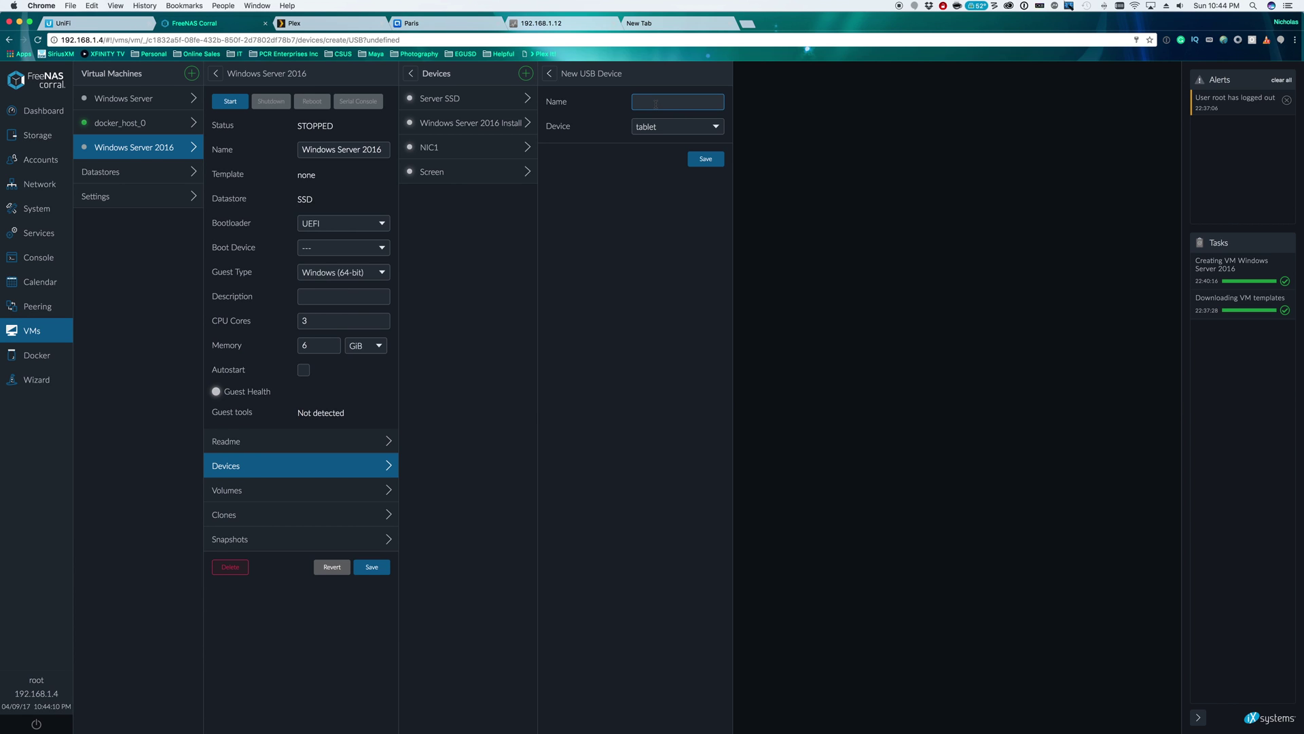
type("tablet")
left_click(666, 127)
left_click(667, 126)
left_click(701, 159)
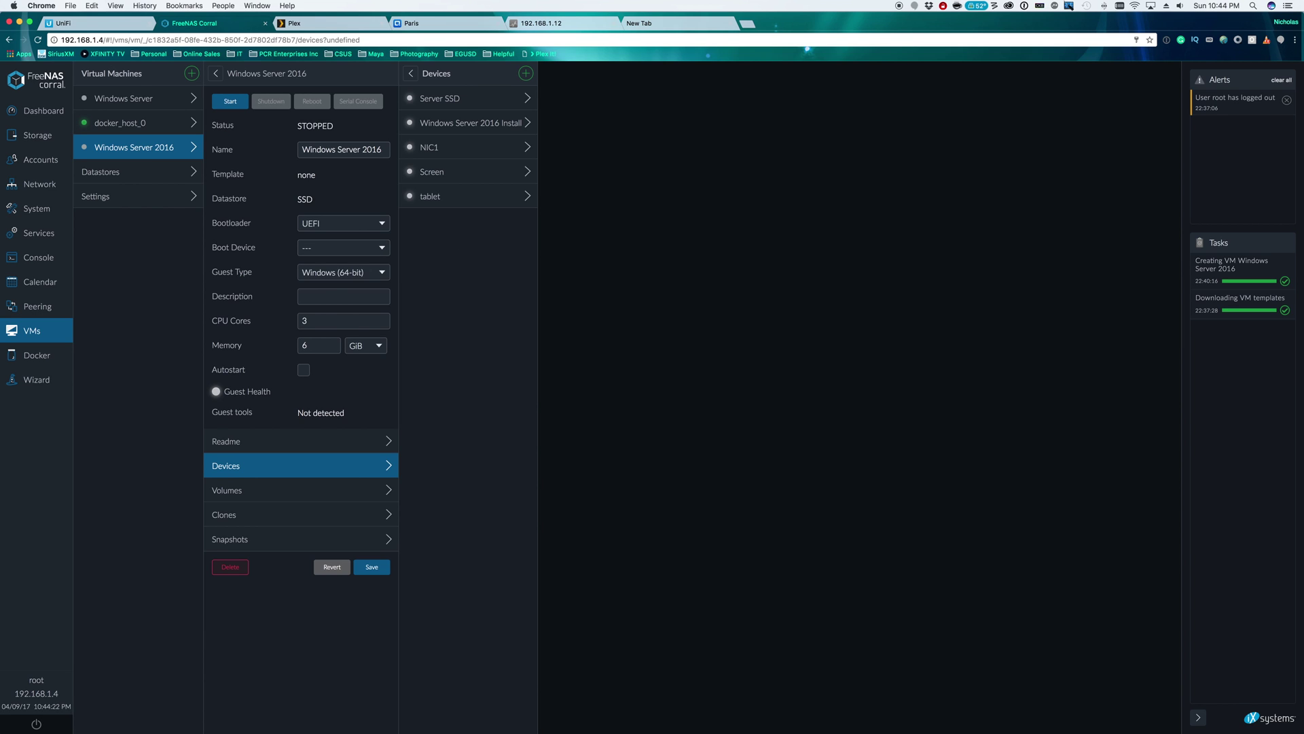
left_click(378, 570)
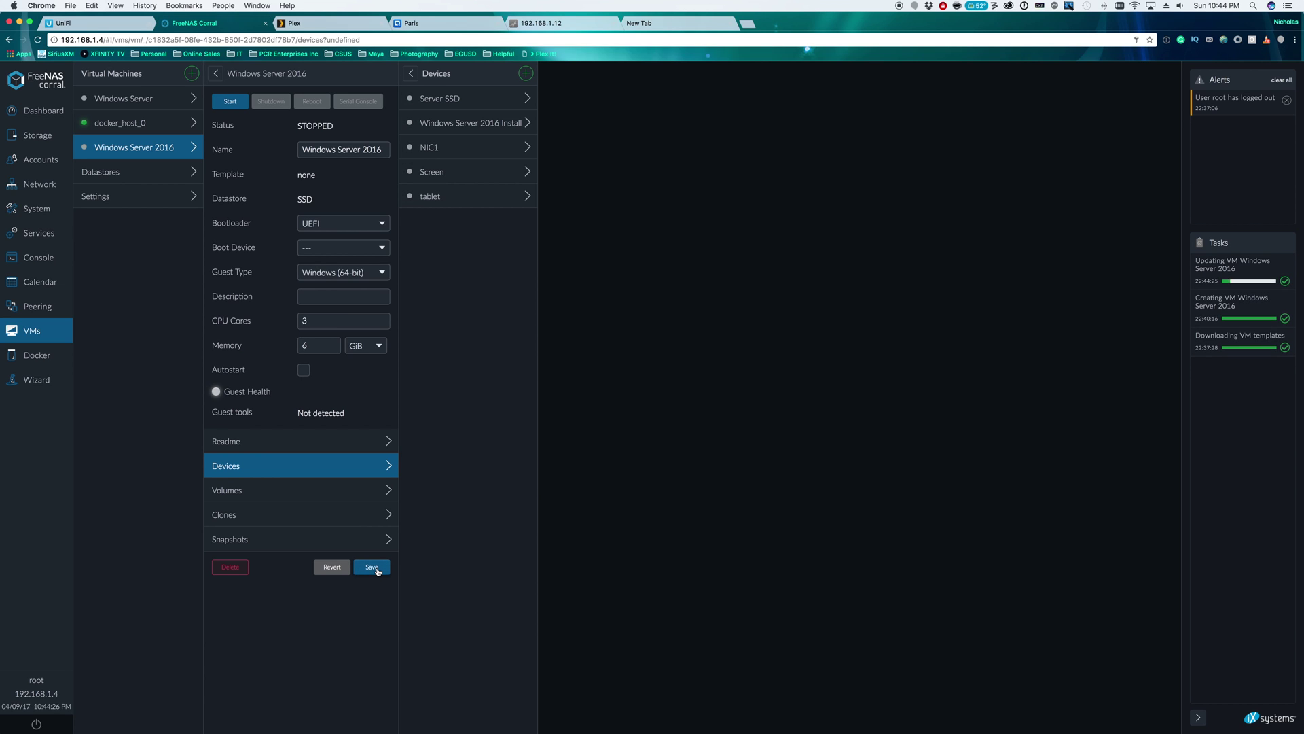
Set the boot device to Server SSD, save, and collapse back to the Virtual Machines list
left_click(329, 247)
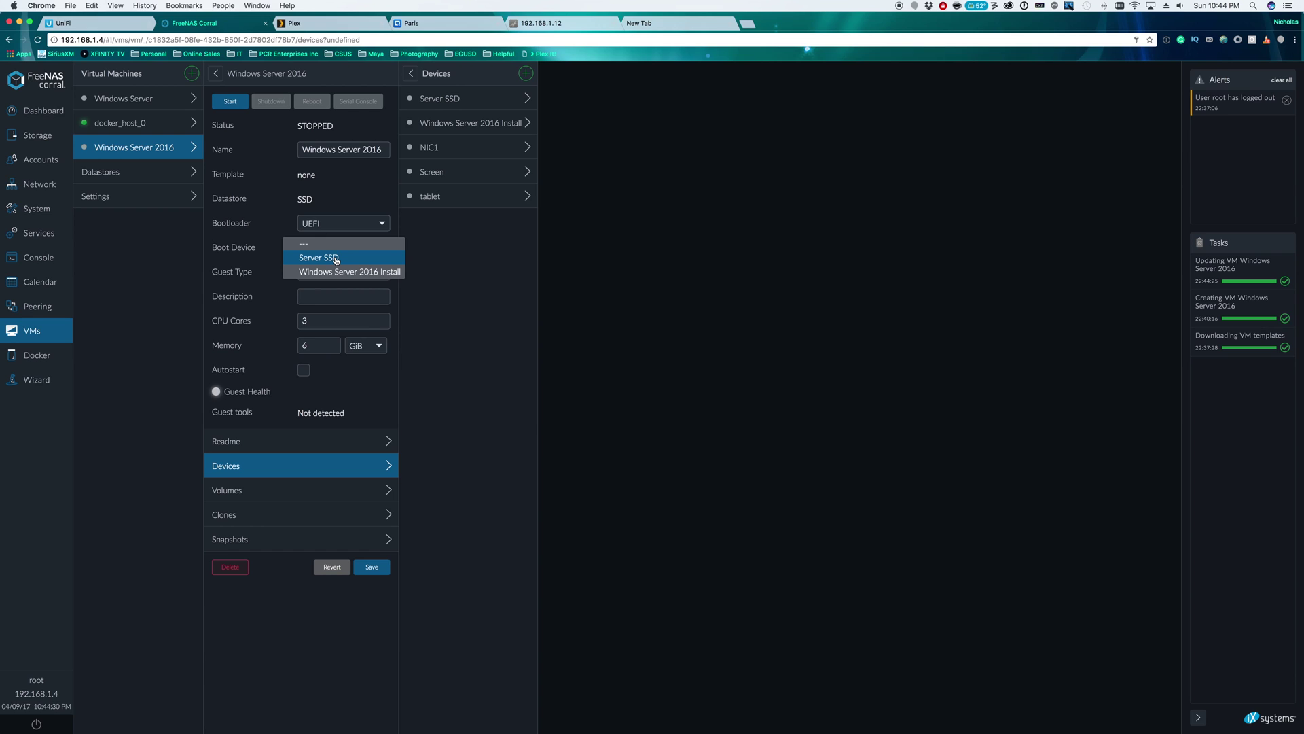
left_click(335, 259)
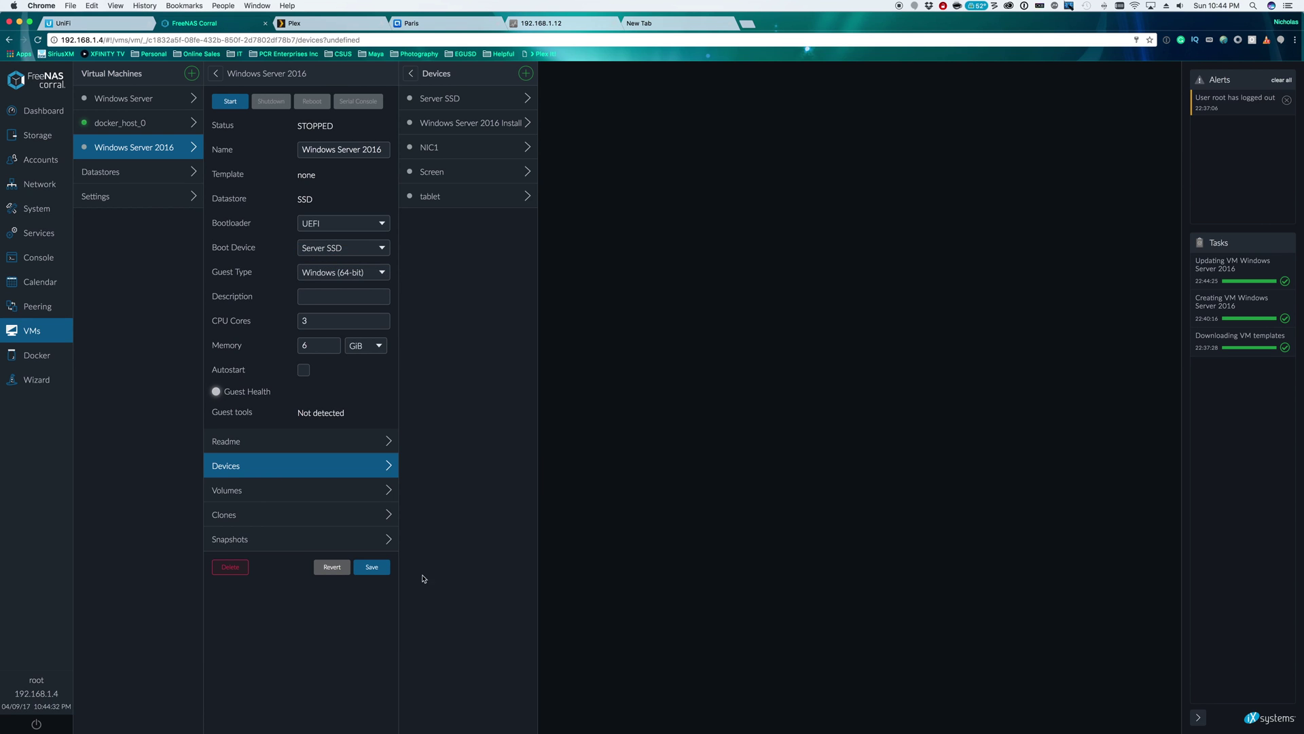
left_click(375, 569)
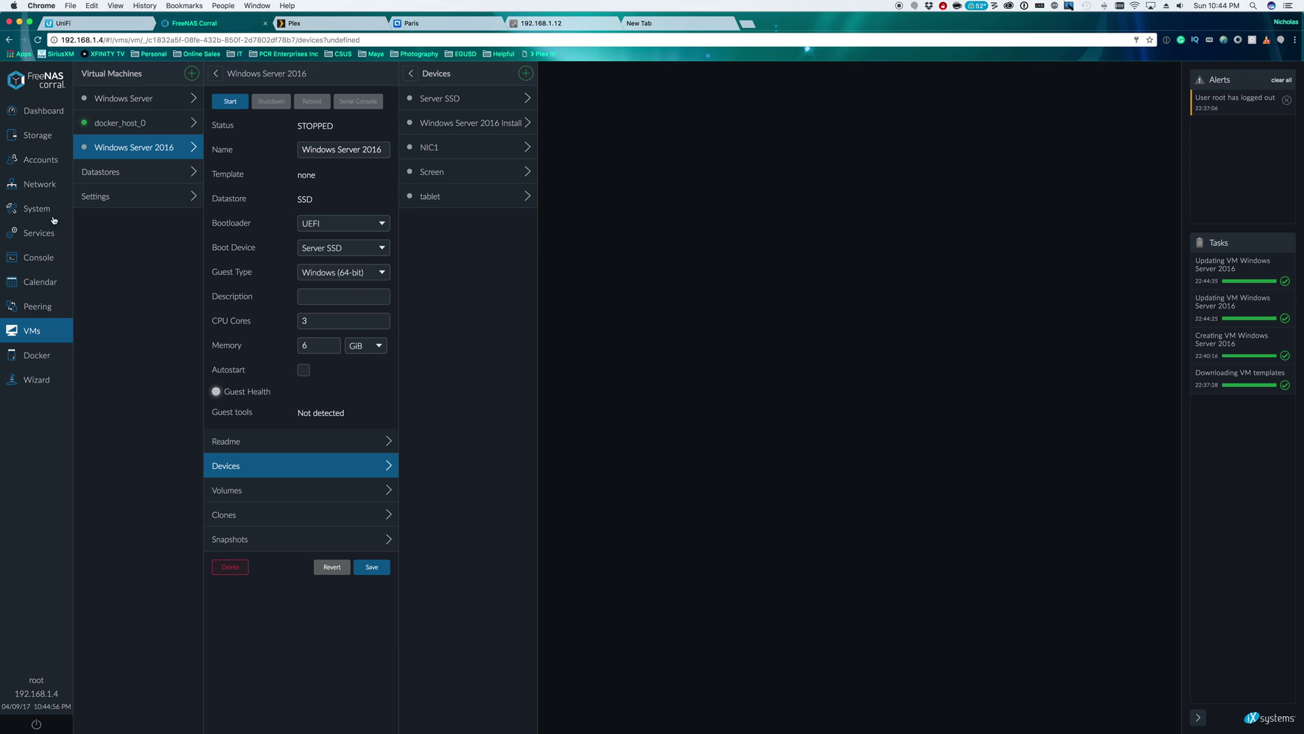
left_click(28, 330)
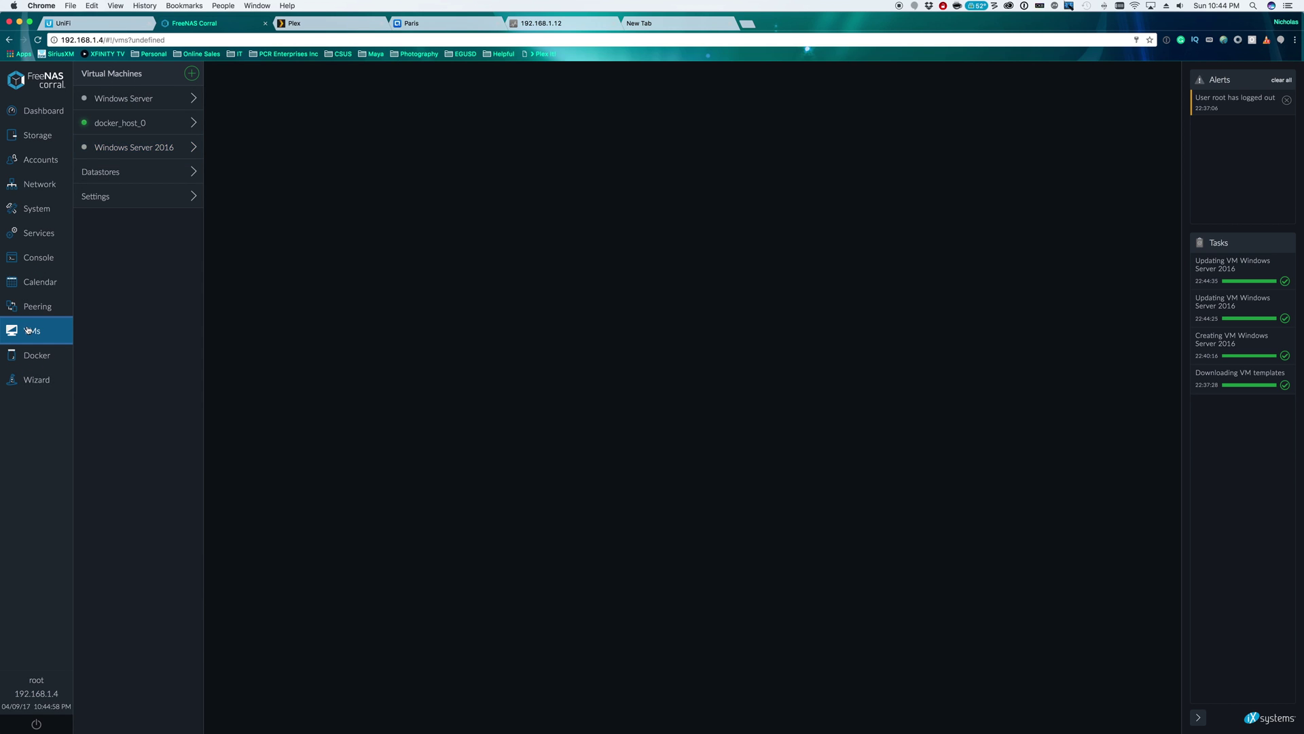
Select Windows Server 2016 in the Virtual Machines list and start it
left_click(151, 147)
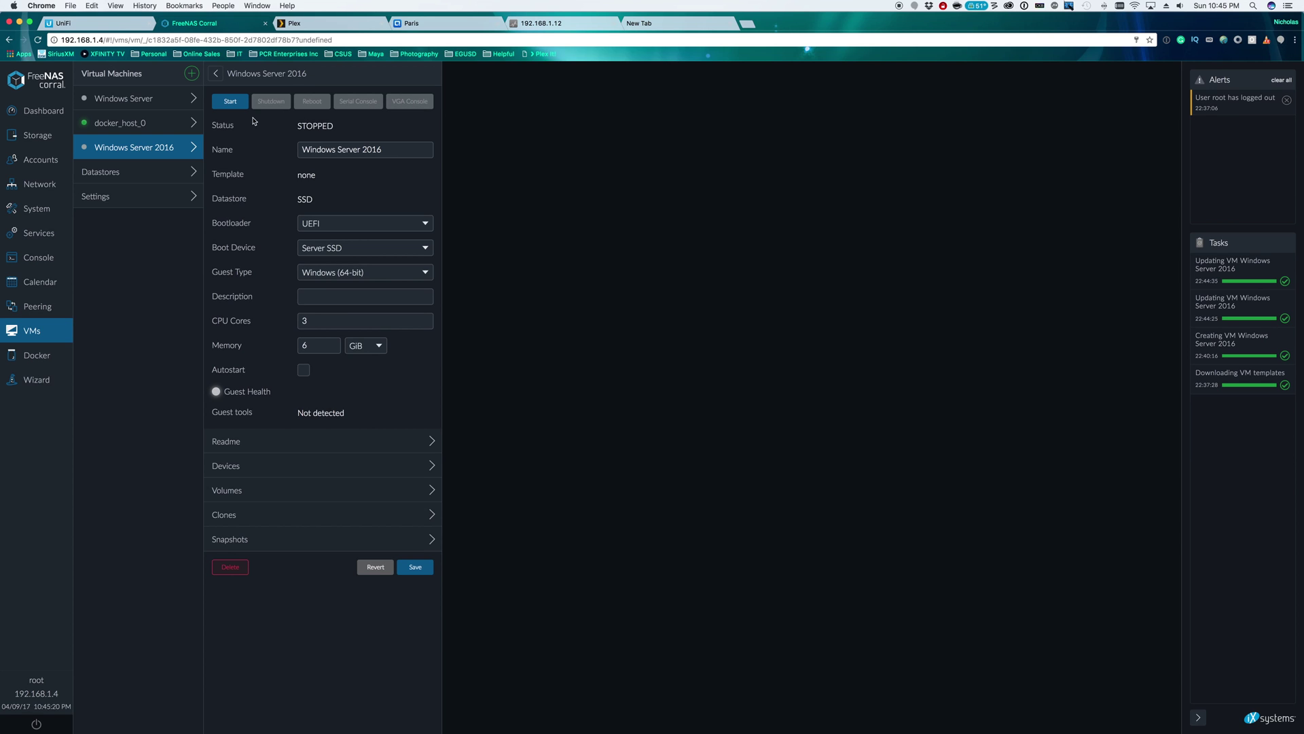
left_click(233, 101)
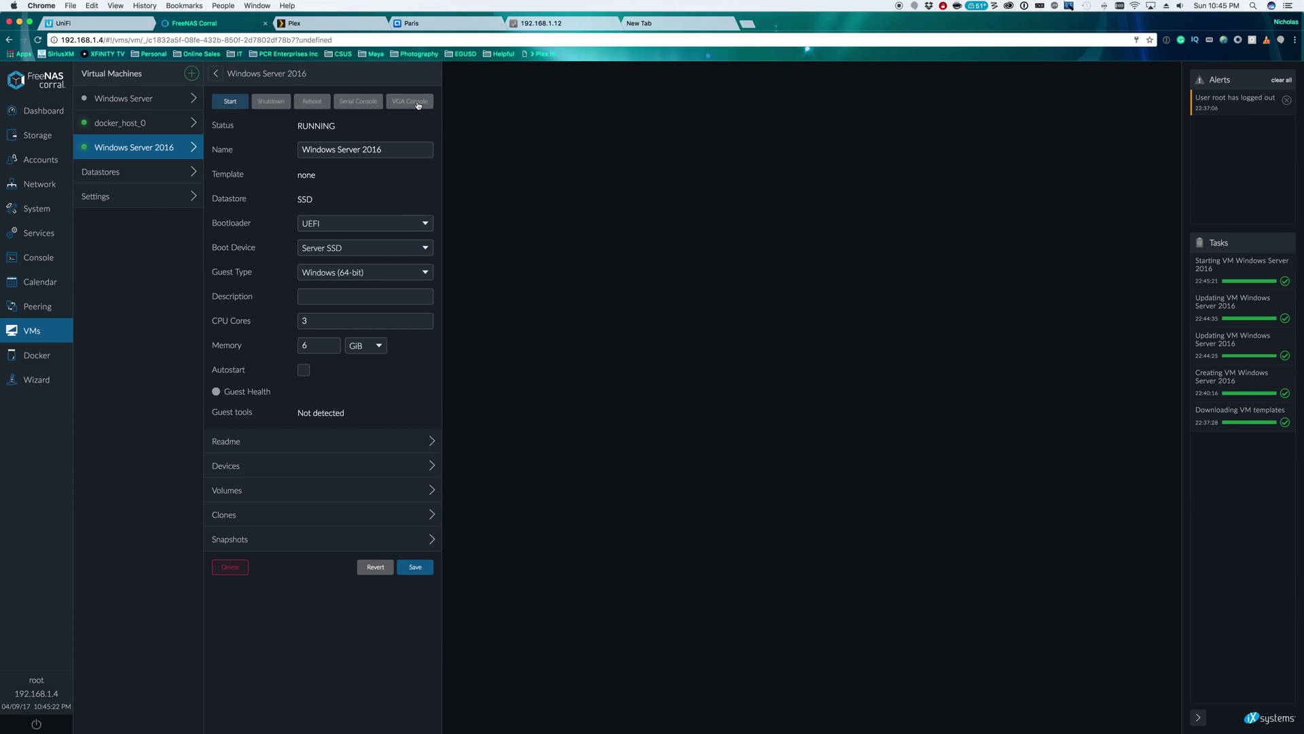
Open the VM's VGA console to watch Windows boot, then return to the FreeNAS Corral tab
left_click(418, 102)
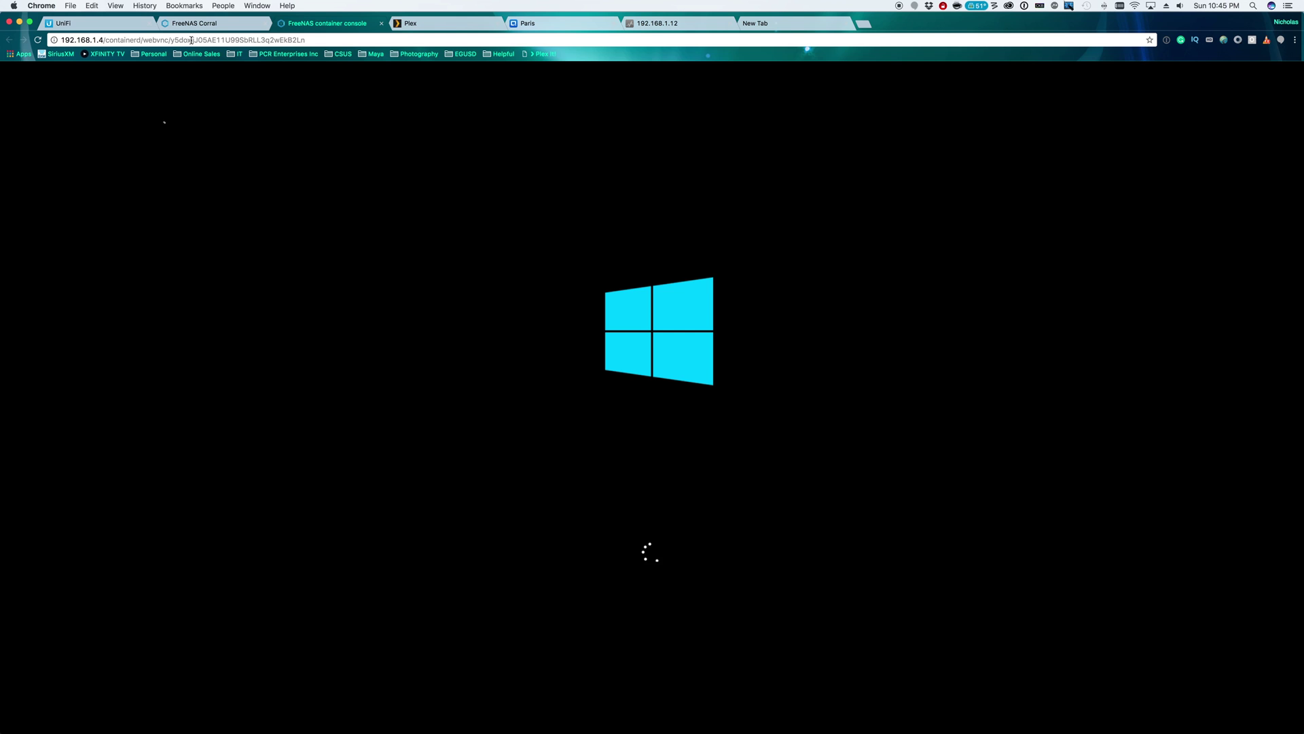
left_click(226, 25)
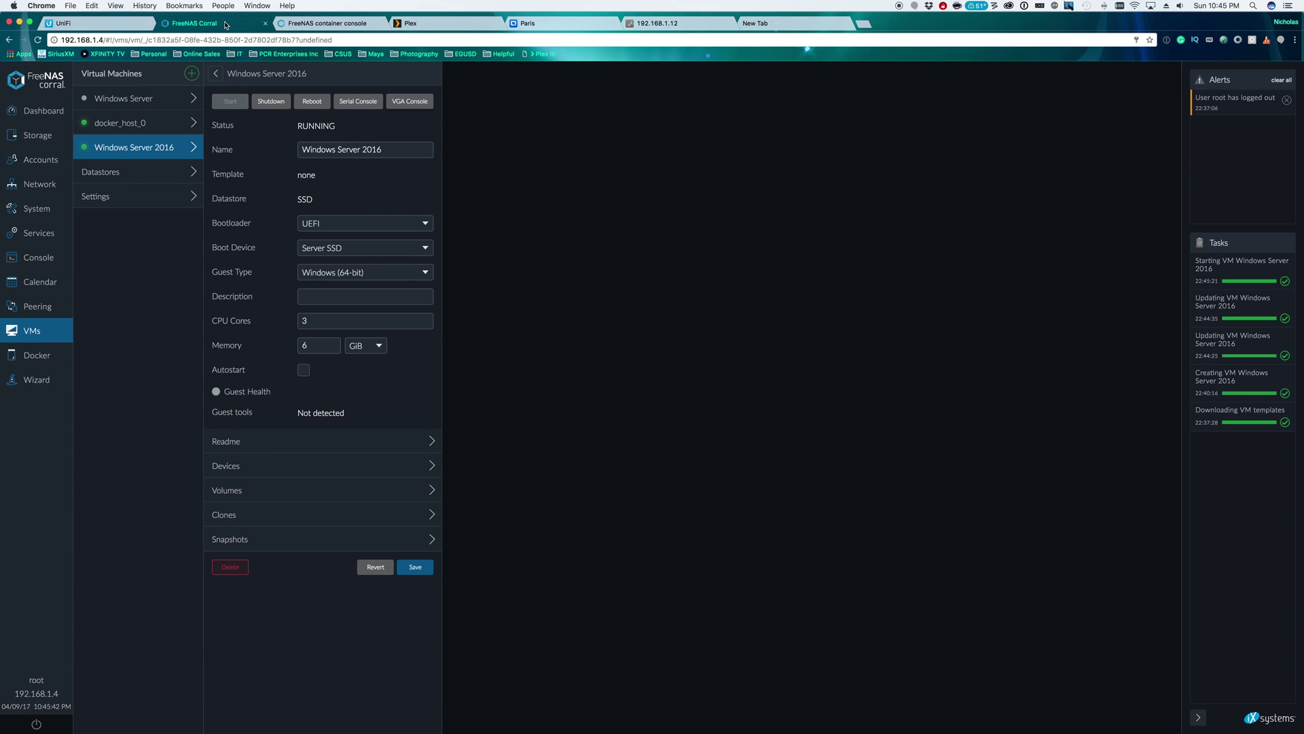